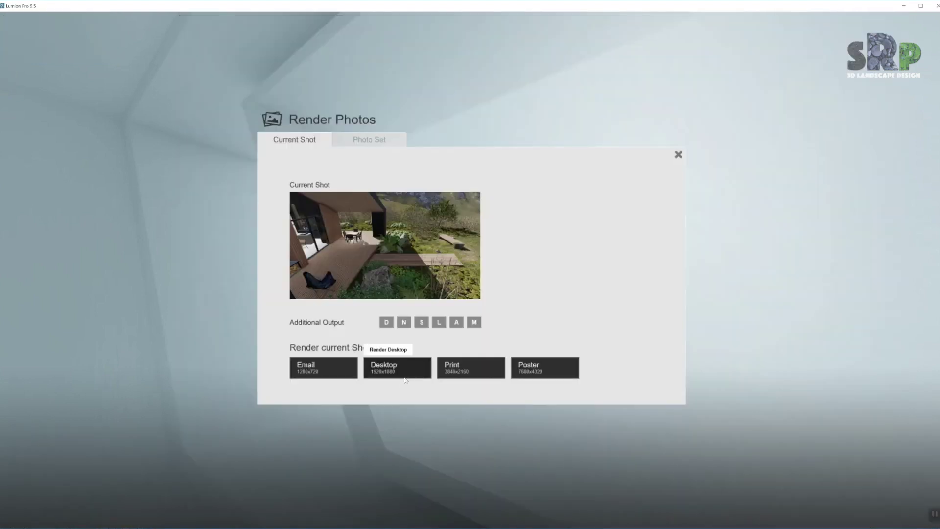
Render the current shot at Desktop size (1920x1080) to a JPG file using the Scandinavian_Bungallow_Poster_1_7 file name
{"action": "left_click", "coordinate": [377, 367]}
{"action": "left_click", "coordinate": [130, 301]}
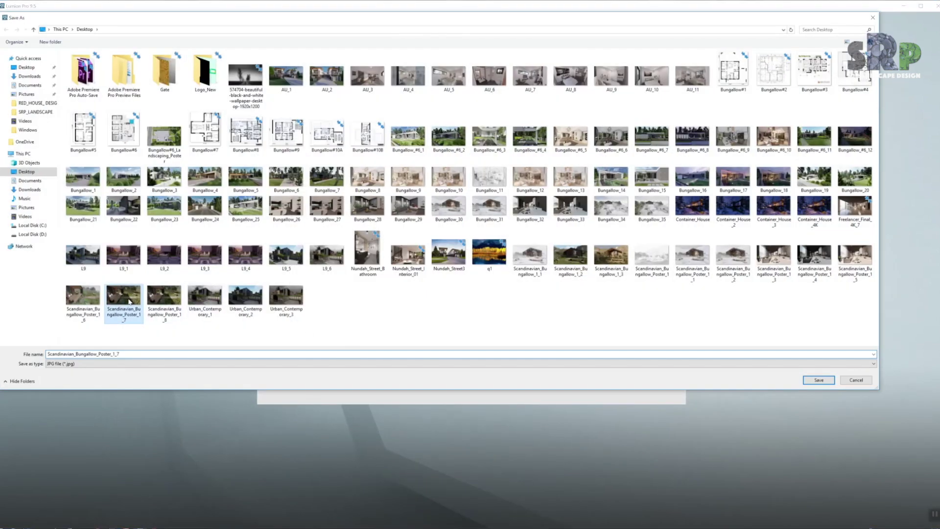
{"action": "key", "text": "Return"}
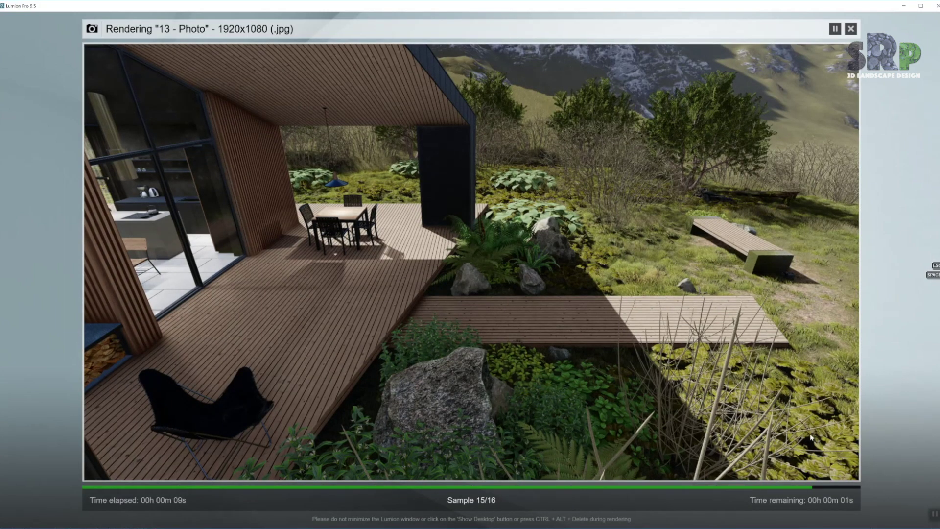
{"action": "left_click", "coordinate": [833, 468]}
Store the current camera view as photo 14 and apply the Overcast style to it
{"action": "left_click", "coordinate": [218, 477]}
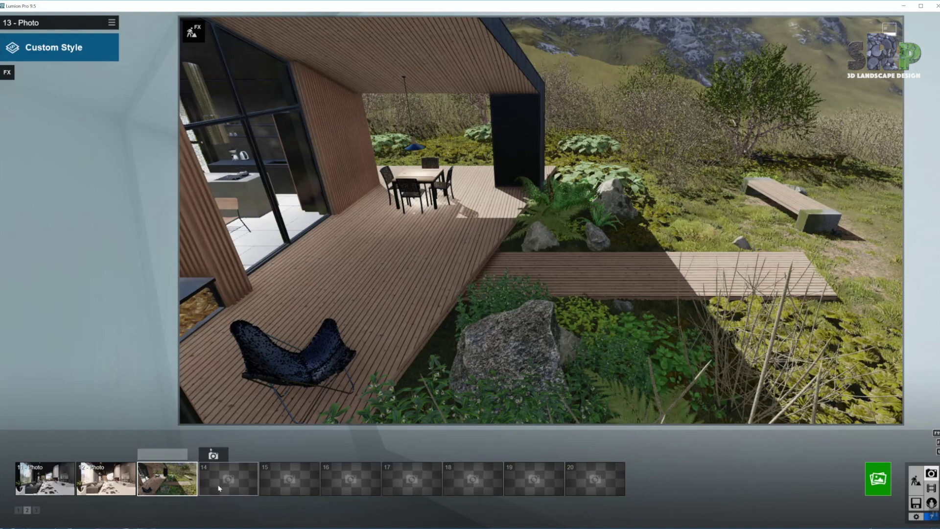
{"action": "left_click", "coordinate": [214, 455]}
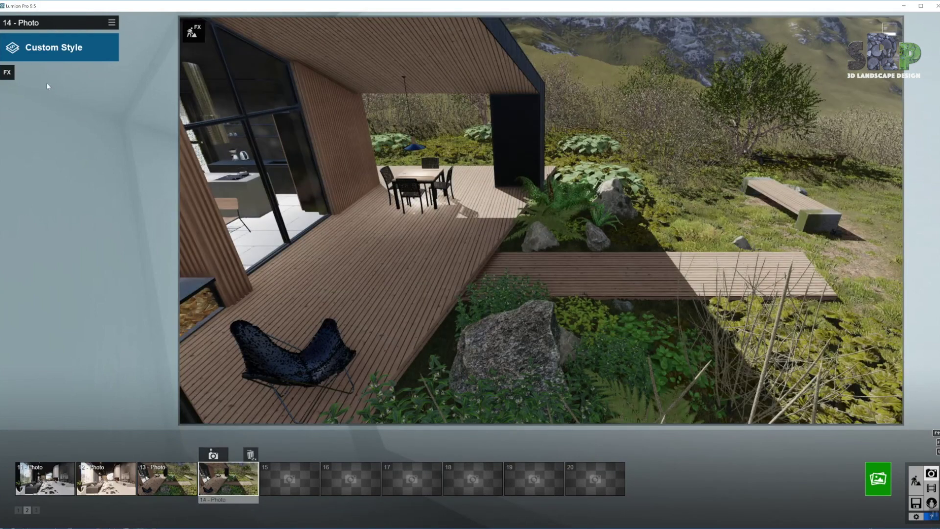
{"action": "left_click", "coordinate": [61, 53]}
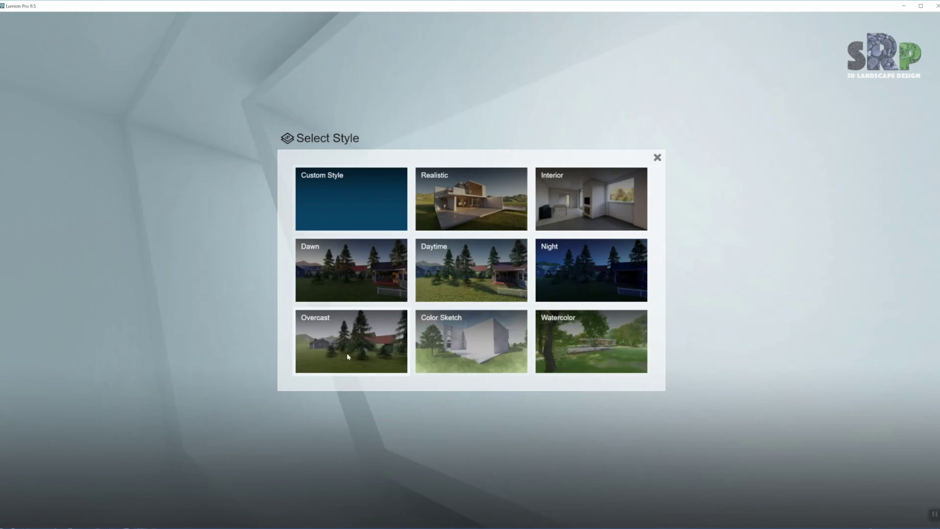
{"action": "left_click", "coordinate": [348, 340]}
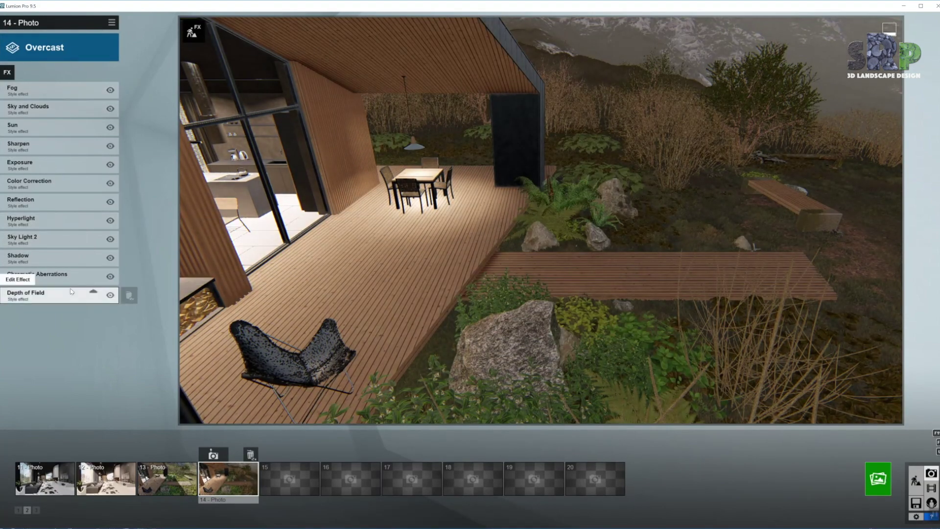
Add the Real Skies effect to photo 14 and return to the effect stack
{"action": "left_click", "coordinate": [8, 74]}
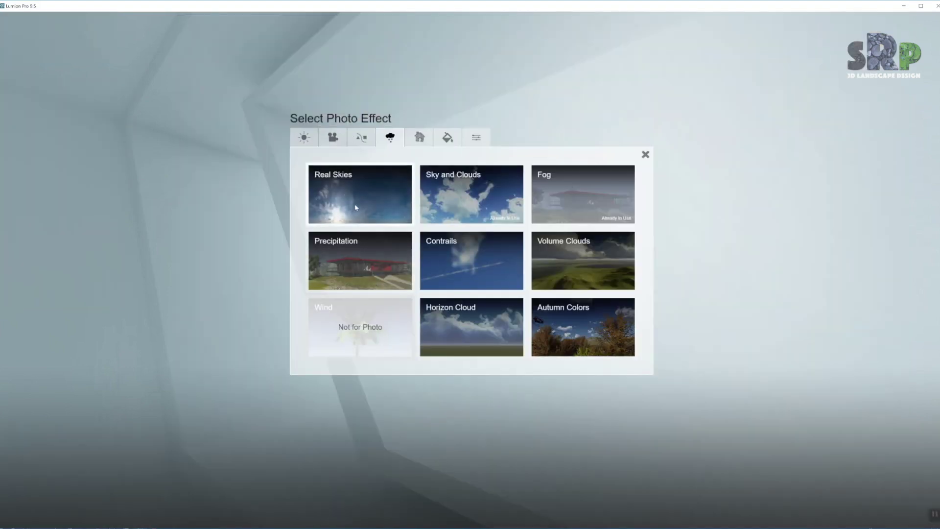
{"action": "left_click", "coordinate": [376, 186]}
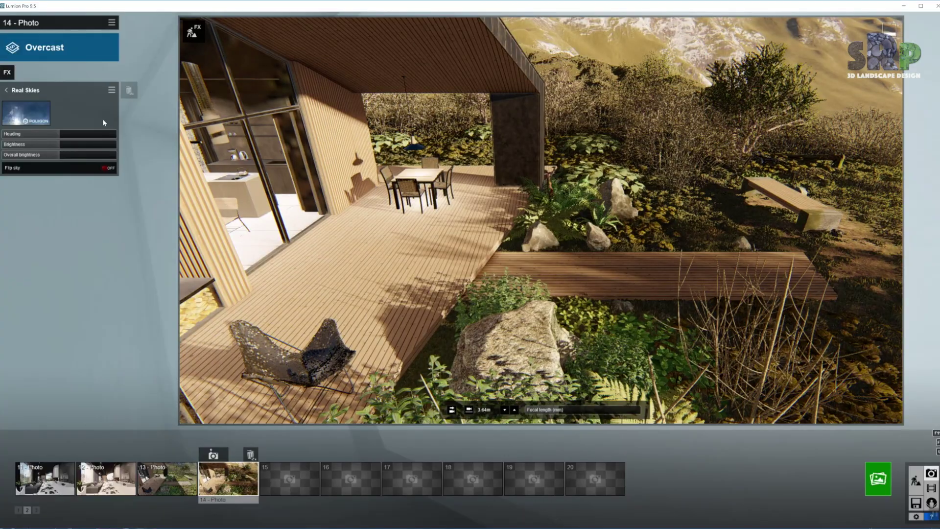
{"action": "left_click", "coordinate": [7, 91]}
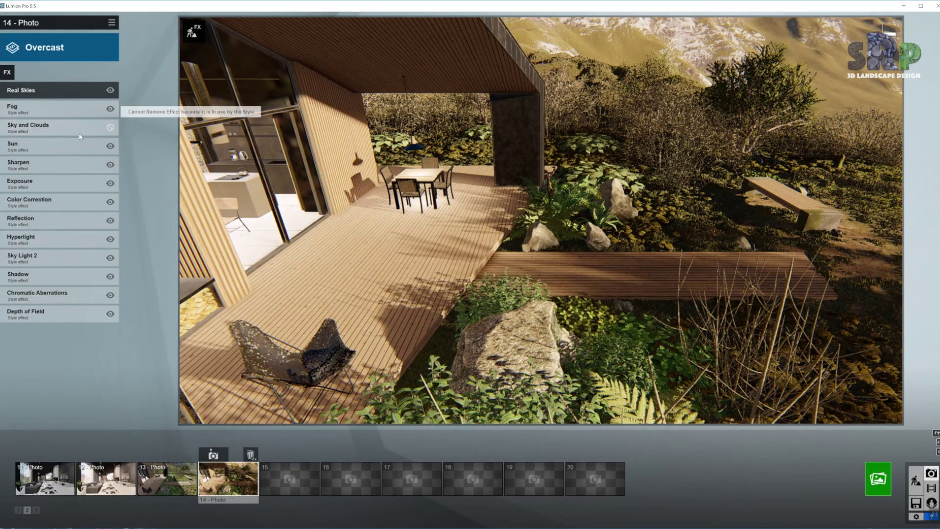
Add the Precipitation effect with particle quantity 0.0 and minimum particle size, and raise the precipitation phase
{"action": "left_click", "coordinate": [10, 74]}
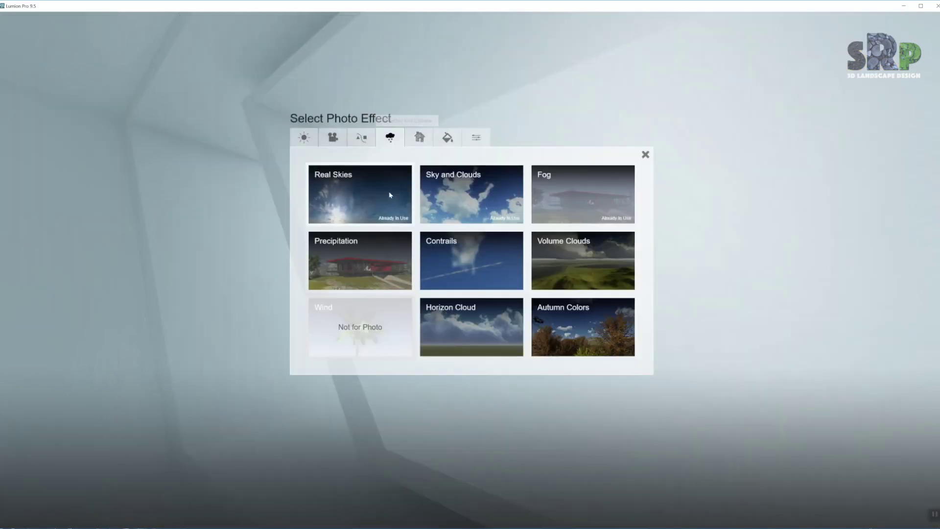
{"action": "left_click", "coordinate": [364, 270]}
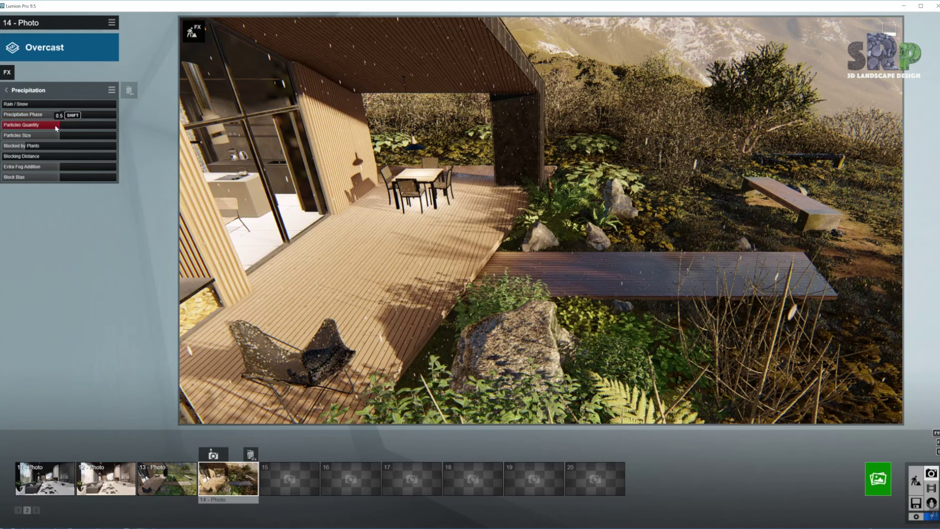
{"action": "left_click_drag", "start_coordinate": [56, 126], "coordinate": [3, 126]}
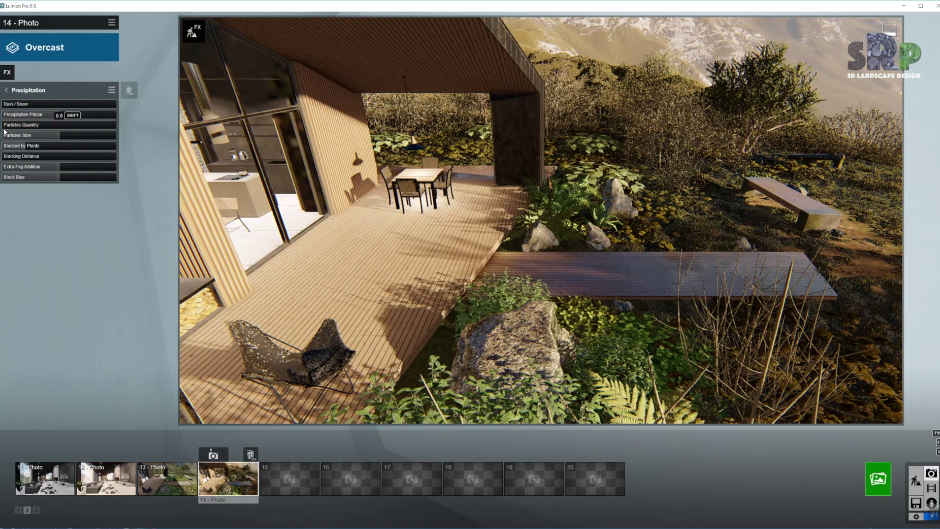
{"action": "left_click_drag", "start_coordinate": [35, 138], "coordinate": [2, 137]}
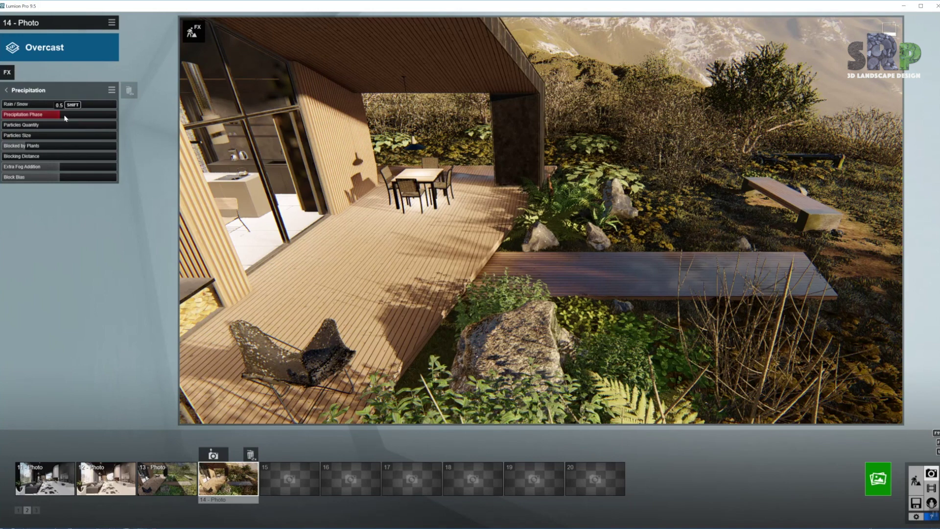
{"action": "left_click_drag", "start_coordinate": [42, 117], "coordinate": [104, 116]}
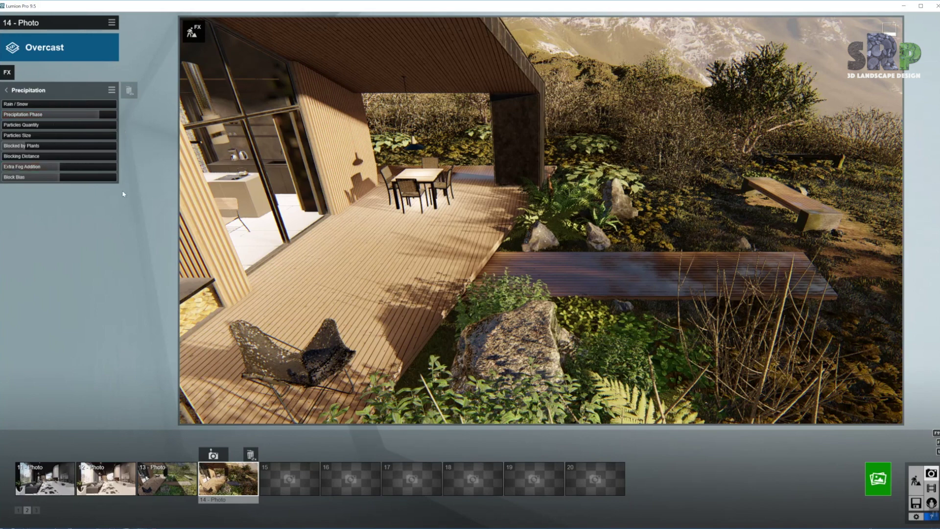
{"action": "left_click", "coordinate": [7, 91]}
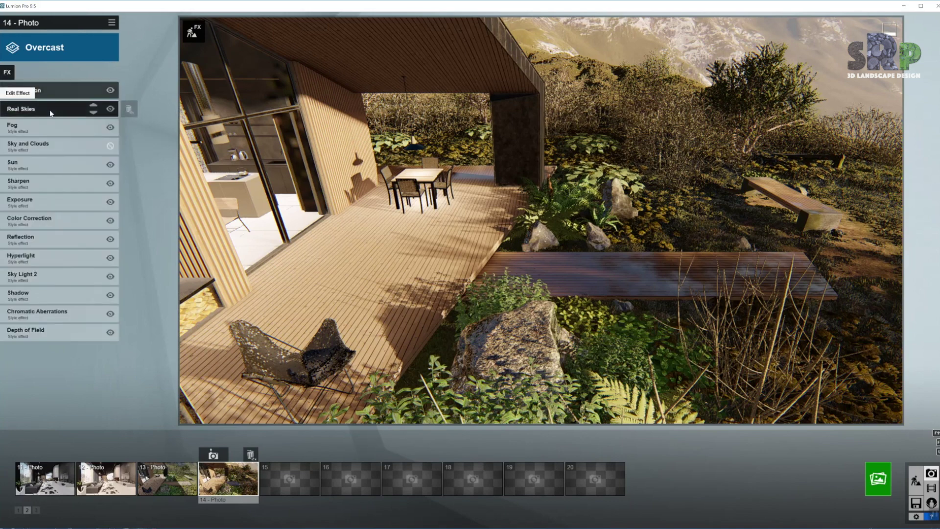
Replace the Real Skies image with the third sky of the Overcast category
{"action": "left_click", "coordinate": [7, 108]}
{"action": "left_click", "coordinate": [29, 111]}
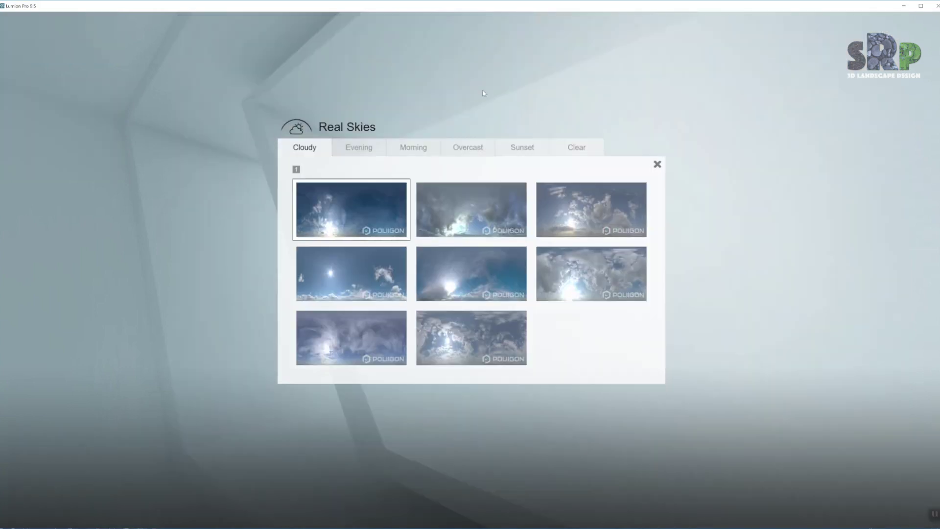
{"action": "left_click", "coordinate": [468, 148]}
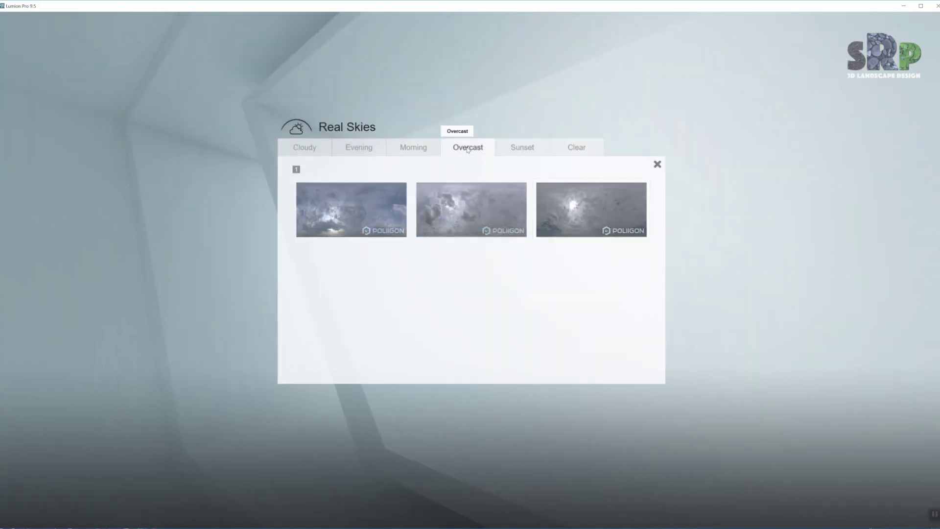
{"action": "left_click", "coordinate": [595, 209]}
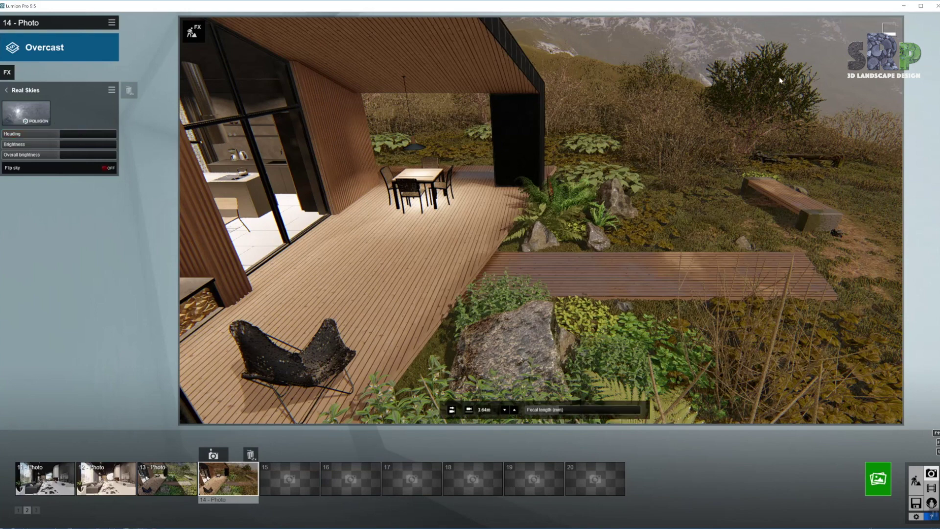
Raise the Real Skies brightness slightly and lower its overall brightness a little
{"action": "left_click", "coordinate": [67, 144]}
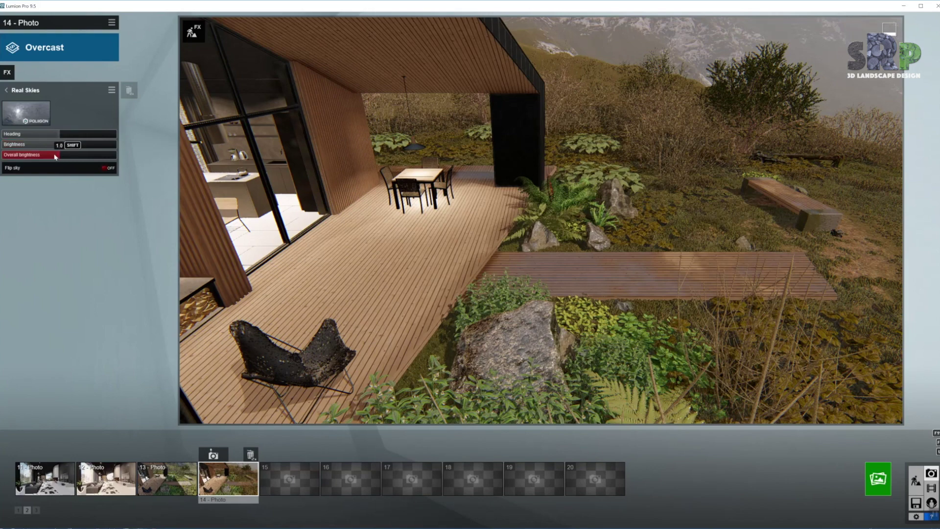
{"action": "left_click", "coordinate": [56, 156]}
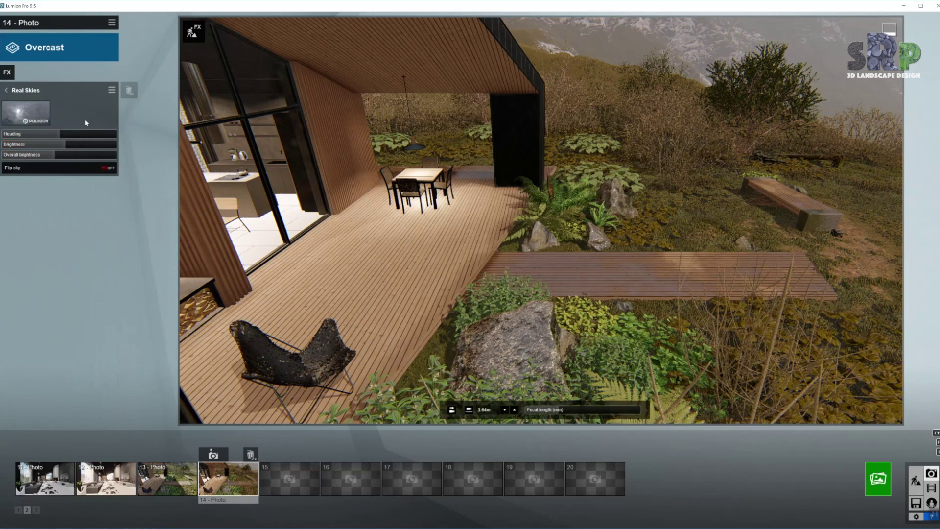
{"action": "left_click", "coordinate": [10, 92]}
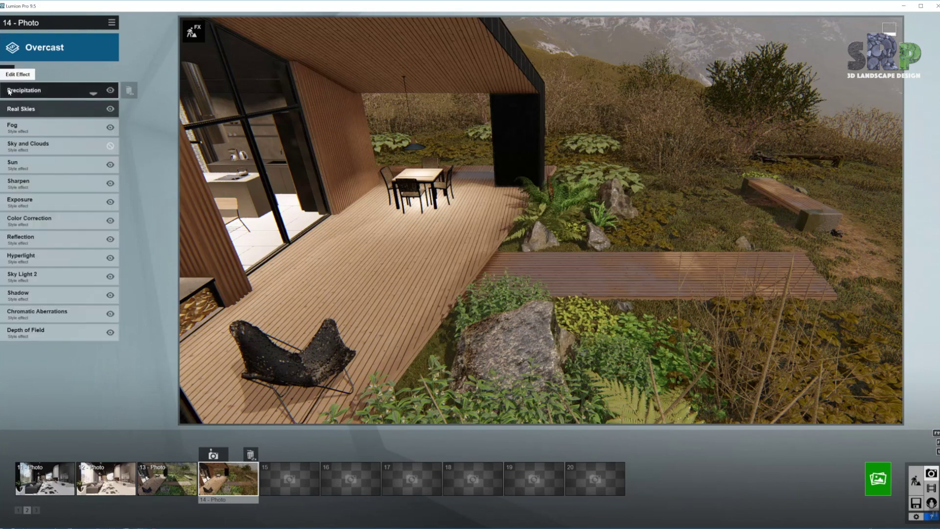
Increase the Fog effect's density, set the fog brightness to 0.8 and the fog colour brightness to 19.2
{"action": "left_click", "coordinate": [73, 132]}
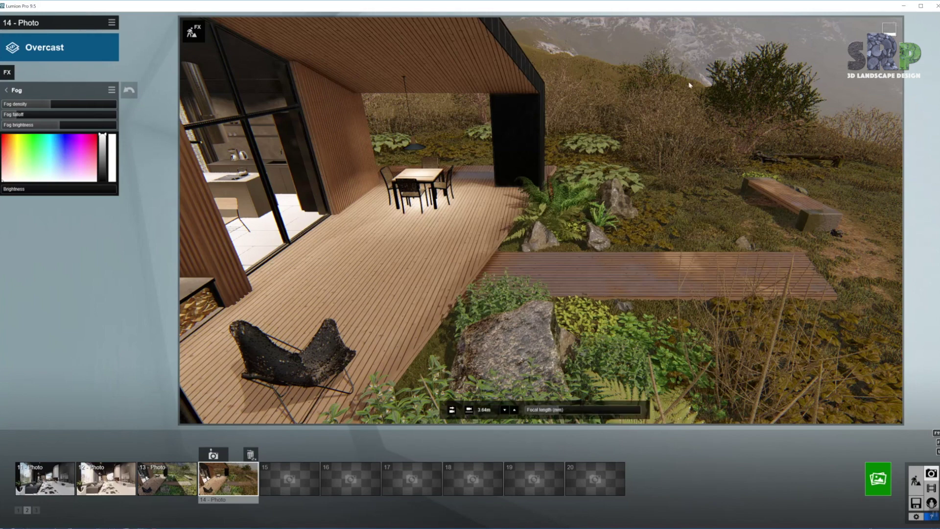
{"action": "left_click_drag", "start_coordinate": [69, 104], "coordinate": [114, 111]}
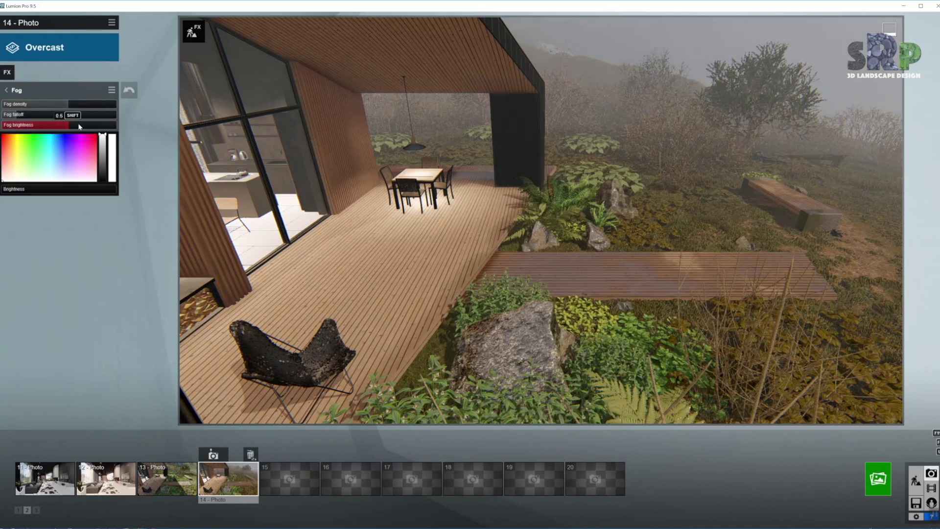
{"action": "mouse_move", "coordinate": [79, 126]}
{"action": "left_mouse_down"}
{"action": "mouse_move", "coordinate": [123, 128]}
{"action": "mouse_move", "coordinate": [97, 128]}
{"action": "left_mouse_up"}
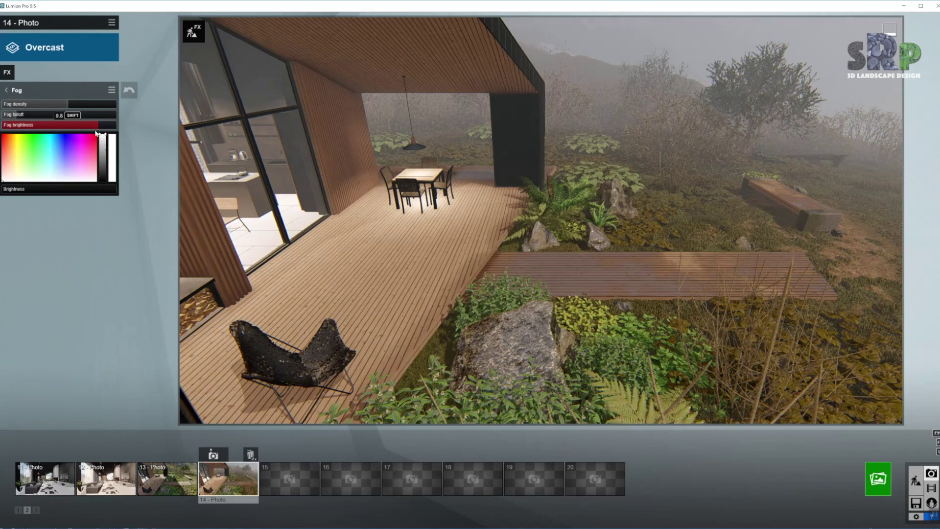
{"action": "left_click_drag", "start_coordinate": [12, 193], "coordinate": [23, 193]}
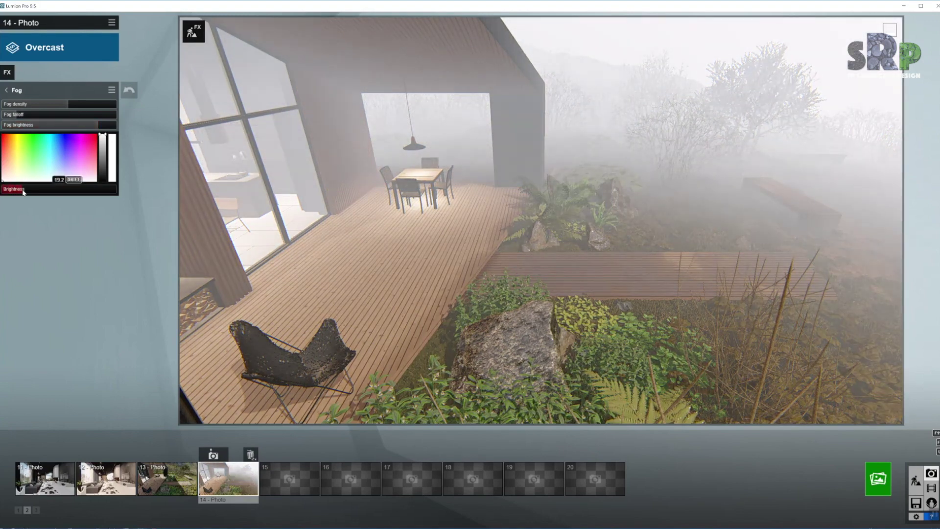
Fine-tune the Fog effect with a lower fog brightness, a falloff of about 0.0233 and a density of about 1.49
{"action": "mouse_move", "coordinate": [82, 128]}
{"action": "left_mouse_down"}
{"action": "mouse_move", "coordinate": [98, 128]}
{"action": "mouse_move", "coordinate": [73, 127]}
{"action": "left_mouse_up"}
{"action": "left_click_drag", "start_coordinate": [70, 107], "coordinate": [48, 119]}
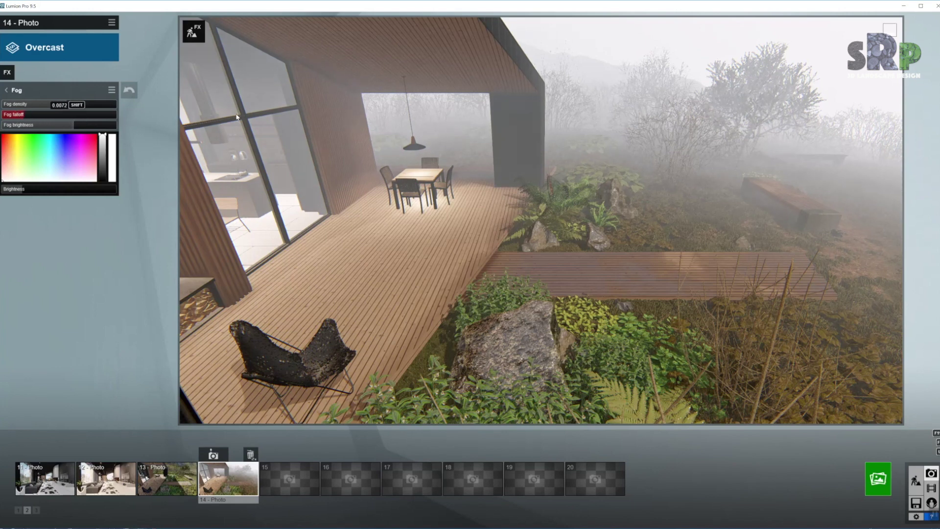
{"action": "left_click_drag", "start_coordinate": [237, 116], "coordinate": [396, 117]}
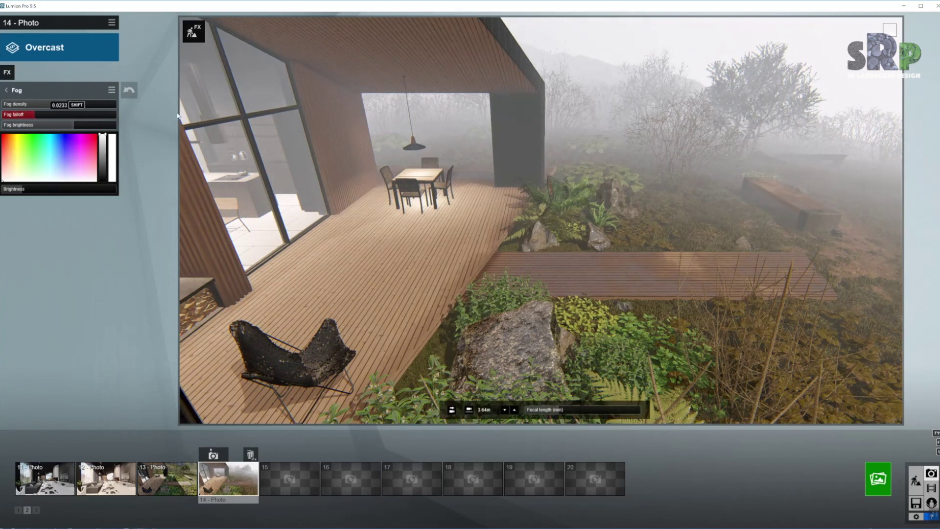
{"action": "left_click_drag", "start_coordinate": [177, 116], "coordinate": [177, 115]}
{"action": "mouse_move", "coordinate": [49, 104]}
{"action": "left_mouse_down"}
{"action": "mouse_move", "coordinate": [74, 105]}
{"action": "mouse_move", "coordinate": [56, 107]}
{"action": "left_mouse_up"}
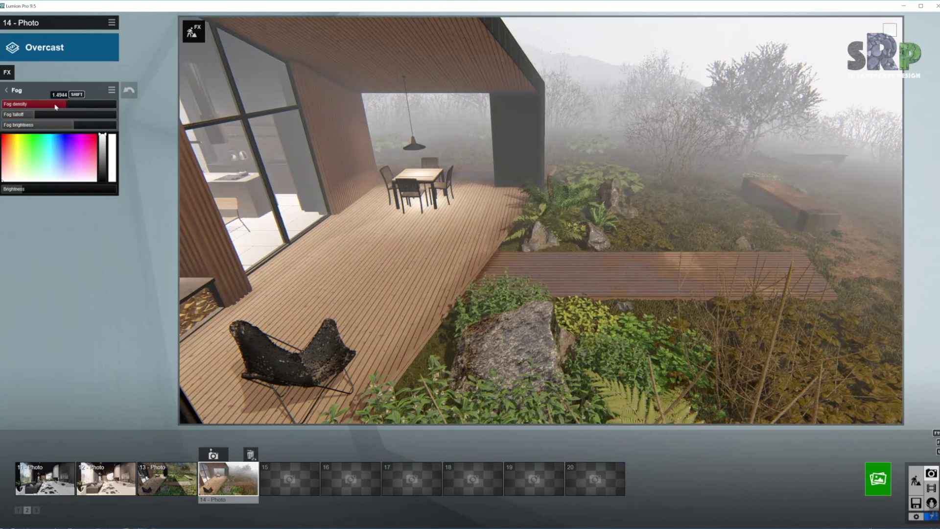
{"action": "left_click_drag", "start_coordinate": [56, 107], "coordinate": [50, 108]}
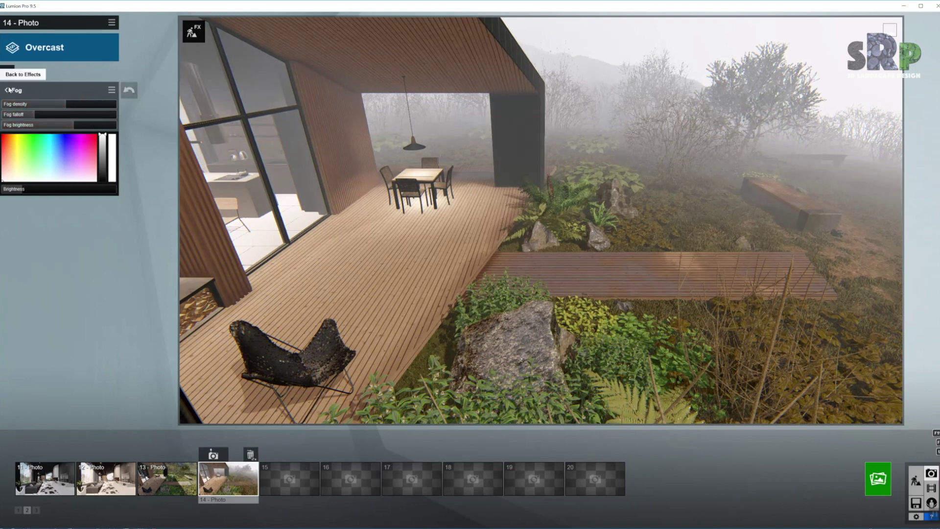
{"action": "left_click", "coordinate": [8, 90]}
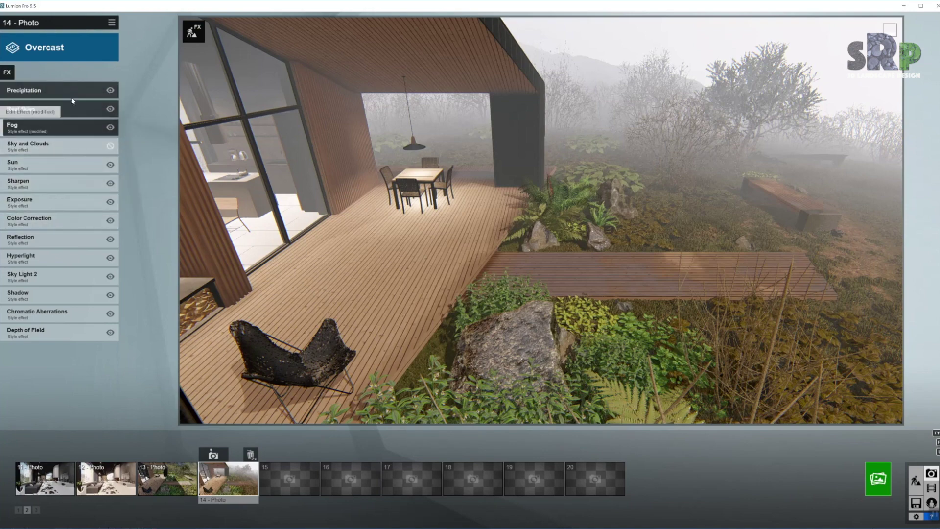
Disable the style's Sun effect and slightly increase the Sharpen effect's intensity
{"action": "left_click", "coordinate": [110, 165]}
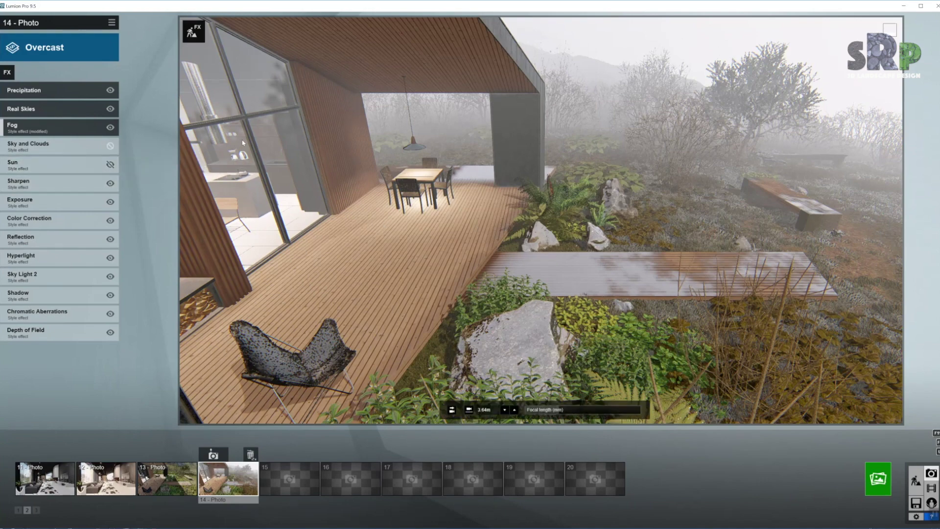
{"action": "left_click", "coordinate": [57, 181]}
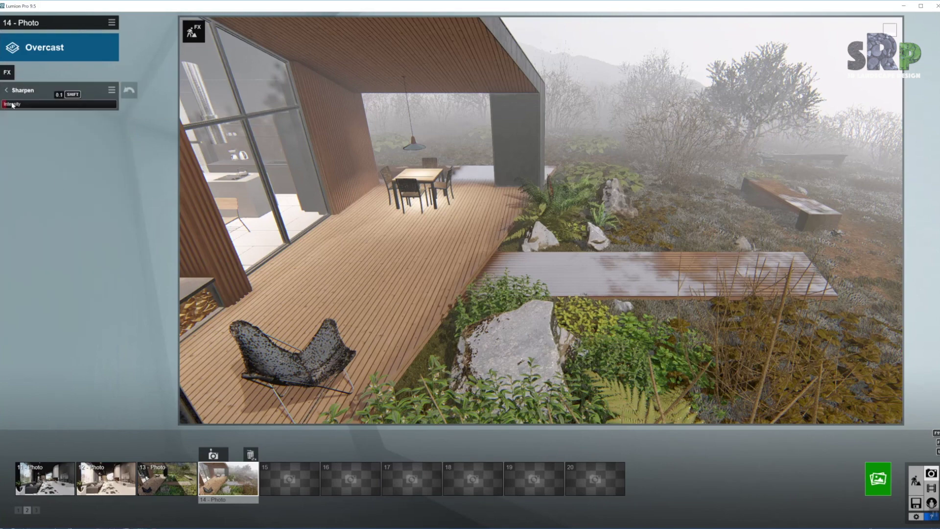
{"action": "left_click_drag", "start_coordinate": [12, 105], "coordinate": [15, 104]}
{"action": "left_click", "coordinate": [6, 90]}
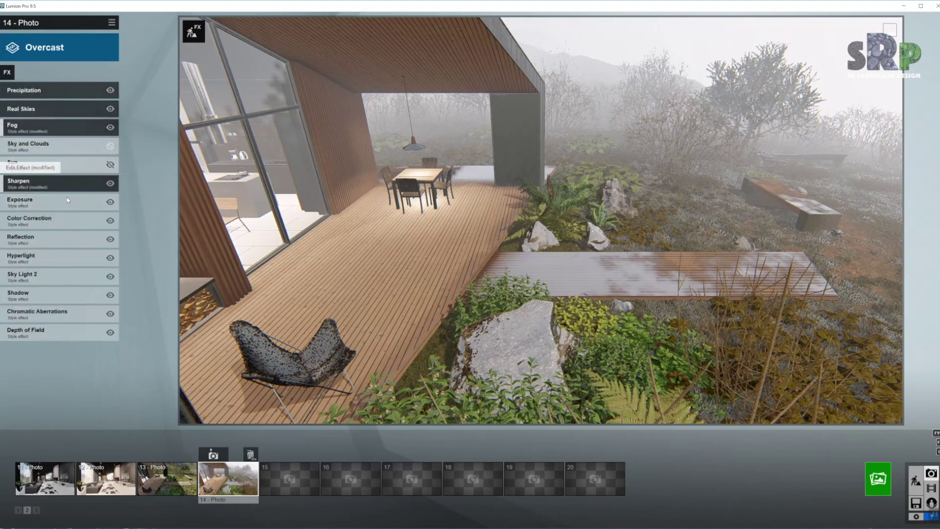
Adjust Color Correction with a slightly lower temperature, contrast and saturation and a slightly higher brightness
{"action": "left_click", "coordinate": [59, 224]}
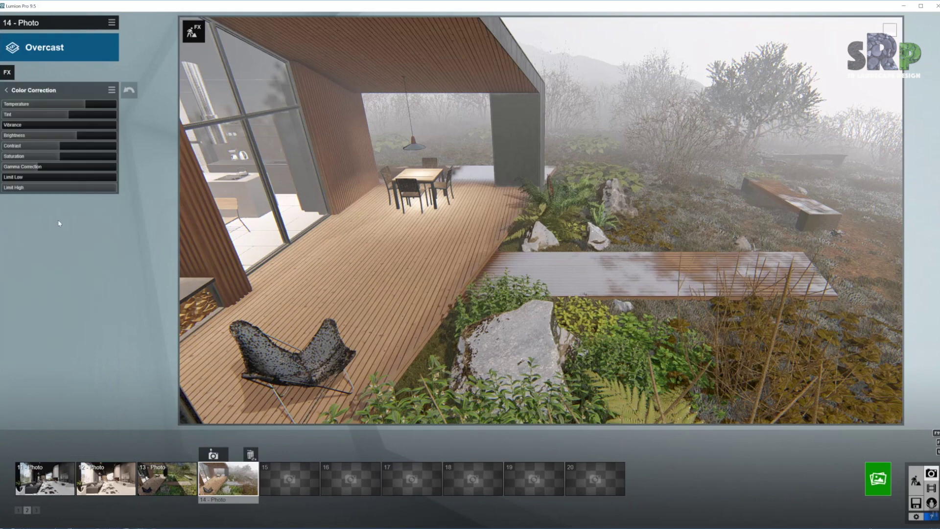
{"action": "mouse_move", "coordinate": [753, 106]}
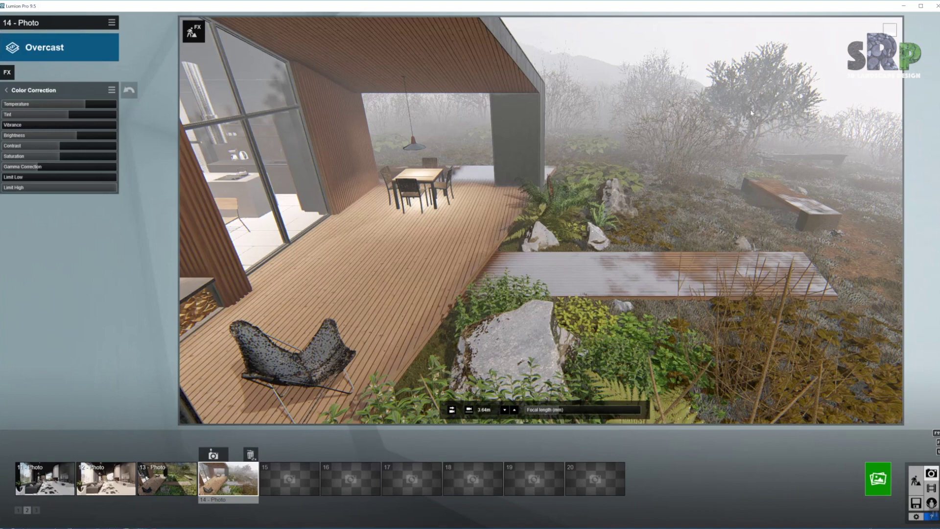
{"action": "mouse_move", "coordinate": [85, 106]}
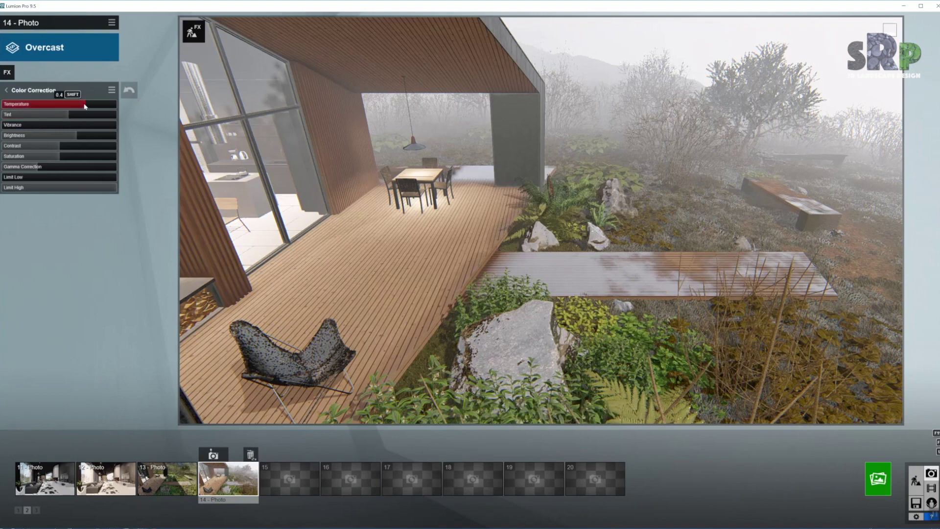
{"action": "left_click_drag", "start_coordinate": [84, 106], "coordinate": [85, 108]}
{"action": "mouse_move", "coordinate": [68, 116]}
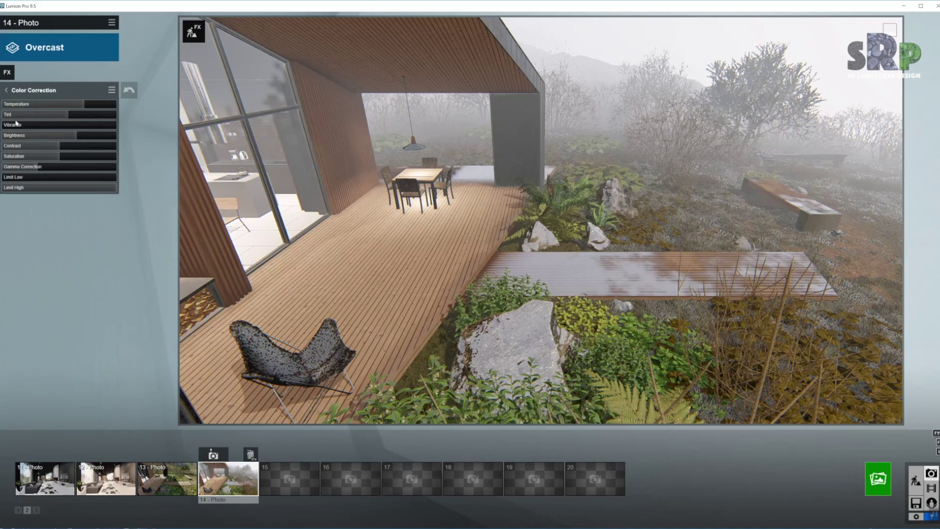
{"action": "left_click_drag", "start_coordinate": [77, 138], "coordinate": [54, 147]}
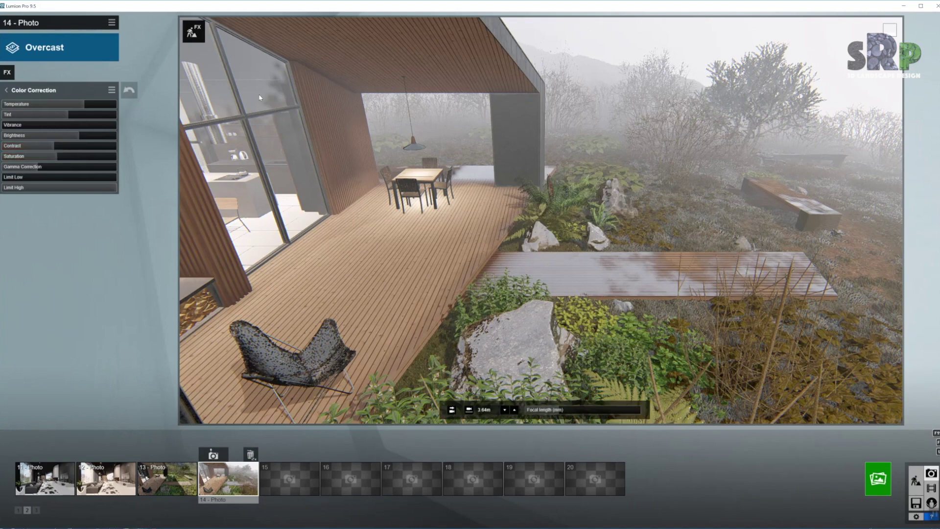
{"action": "left_click", "coordinate": [7, 91]}
{"action": "left_click", "coordinate": [110, 165]}
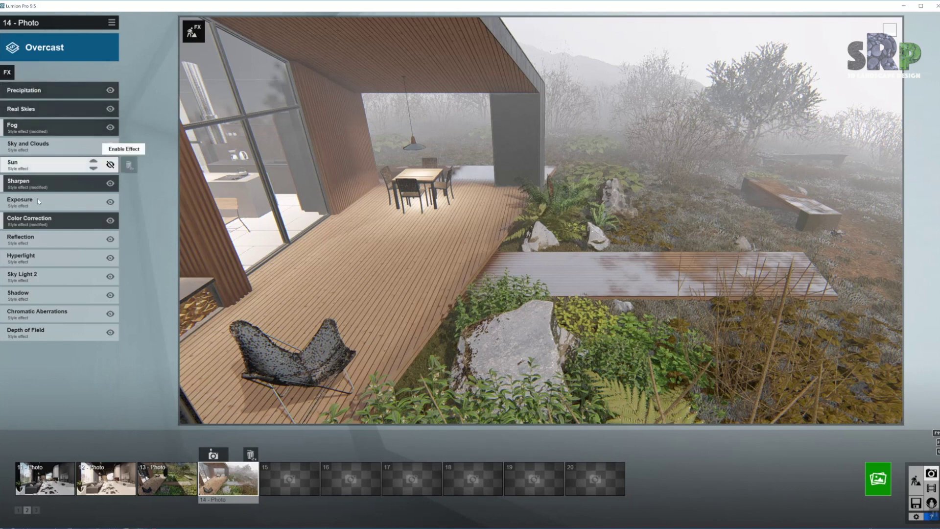
Add a reflection plane on the bungalow's large glass windows in the Reflection effect
{"action": "left_click", "coordinate": [29, 238]}
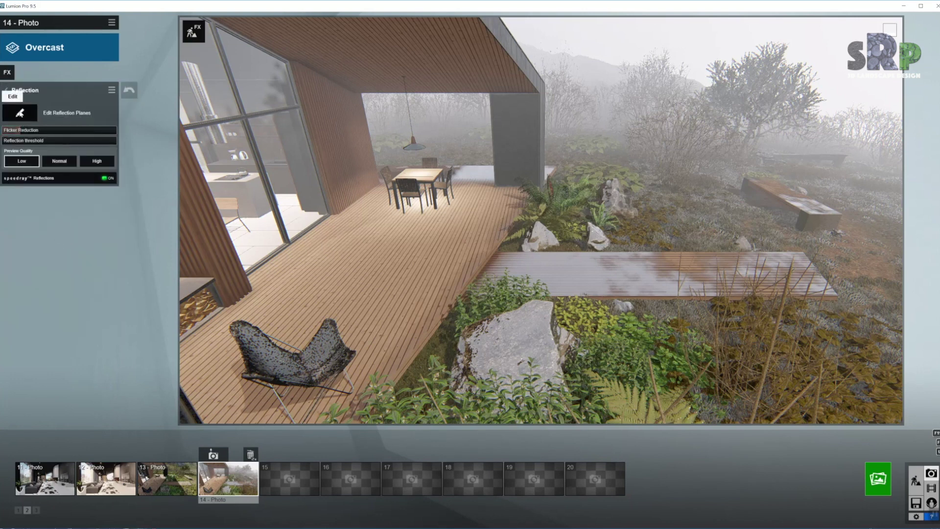
{"action": "left_click", "coordinate": [20, 113]}
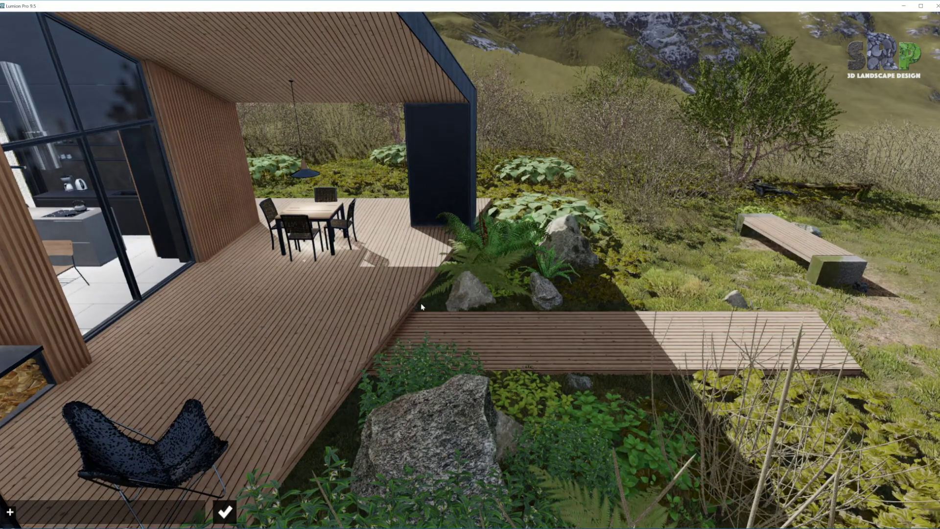
{"action": "left_click", "coordinate": [10, 511]}
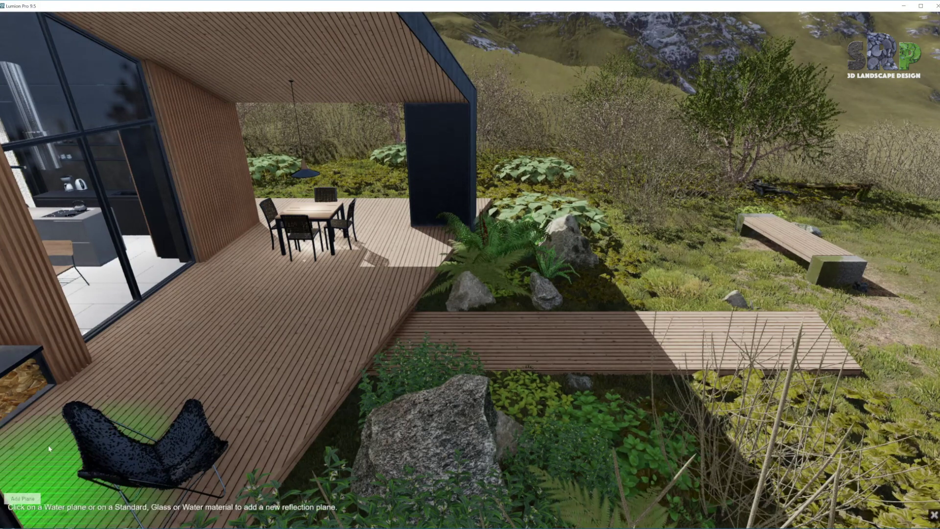
{"action": "left_click", "coordinate": [98, 205]}
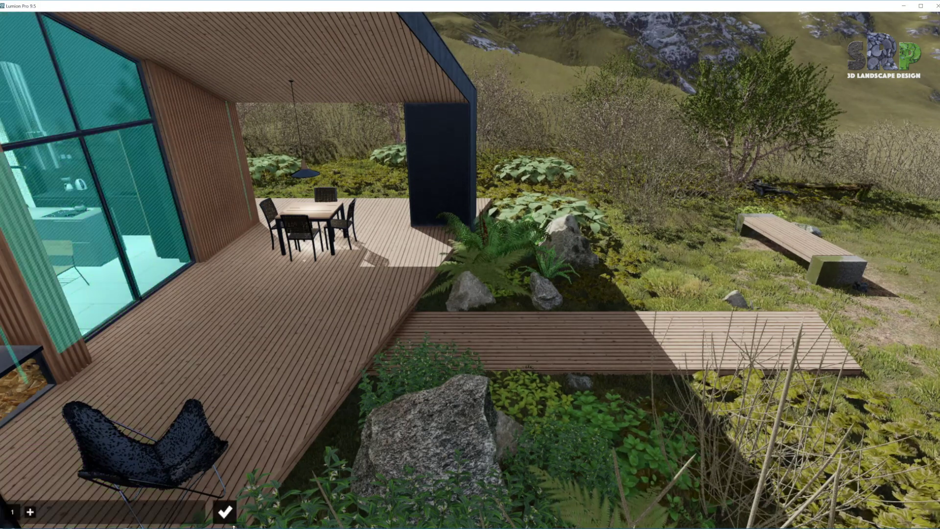
{"action": "left_click", "coordinate": [225, 511]}
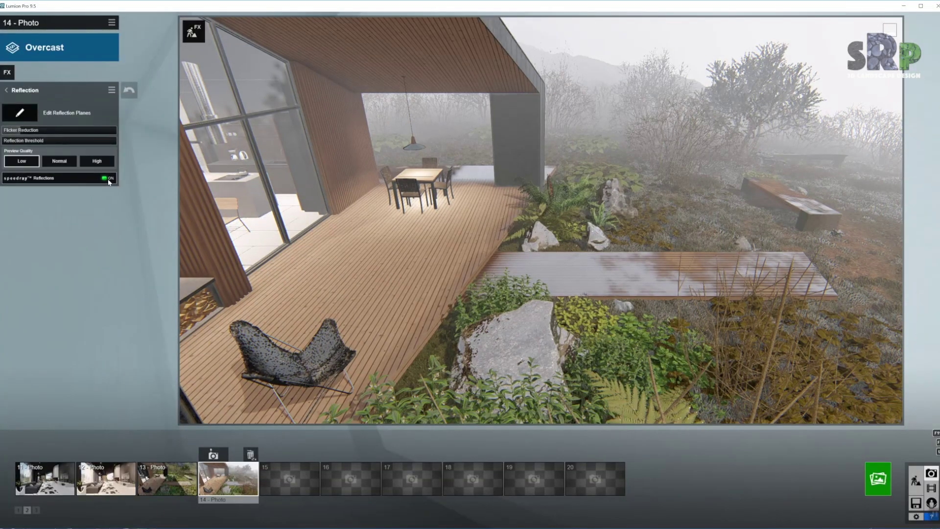
{"action": "left_click", "coordinate": [12, 91]}
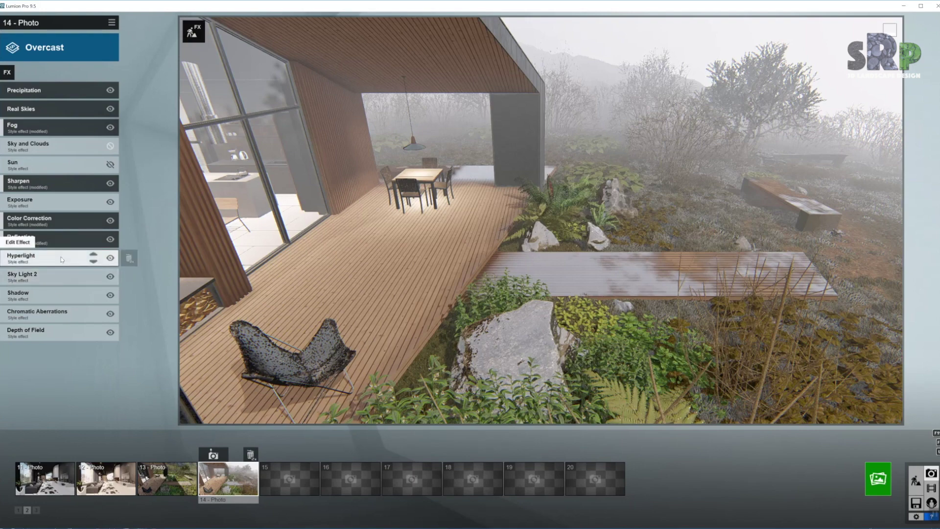
Raise the Hyperlight effect's amount slightly
{"action": "left_click", "coordinate": [62, 262]}
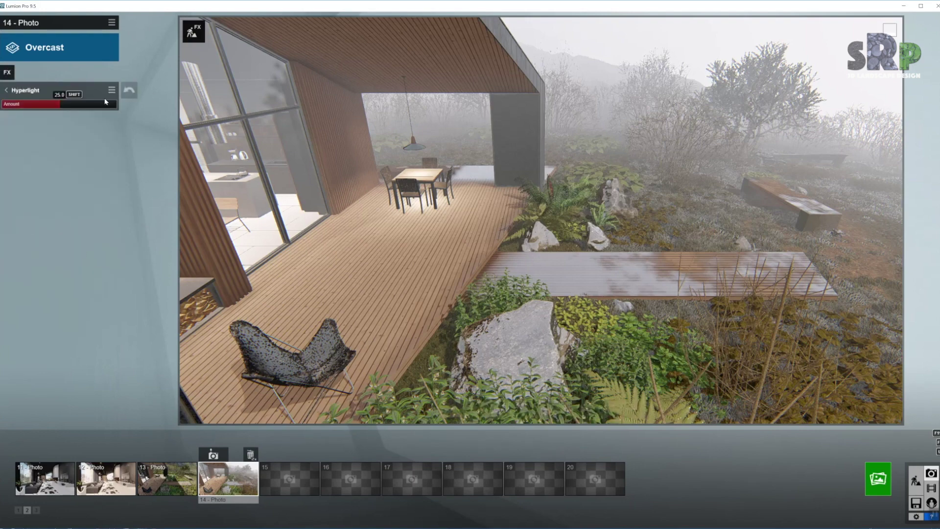
{"action": "left_click_drag", "start_coordinate": [62, 107], "coordinate": [66, 107]}
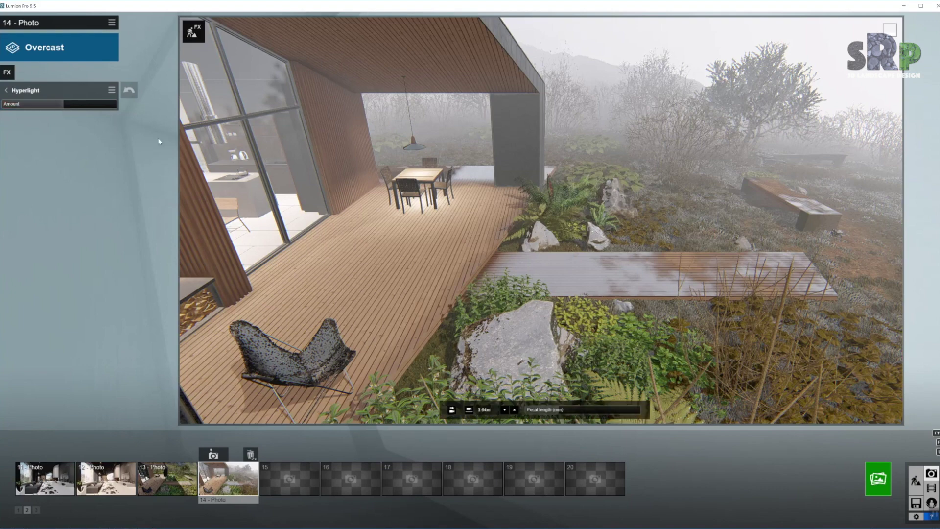
{"action": "left_click", "coordinate": [8, 90]}
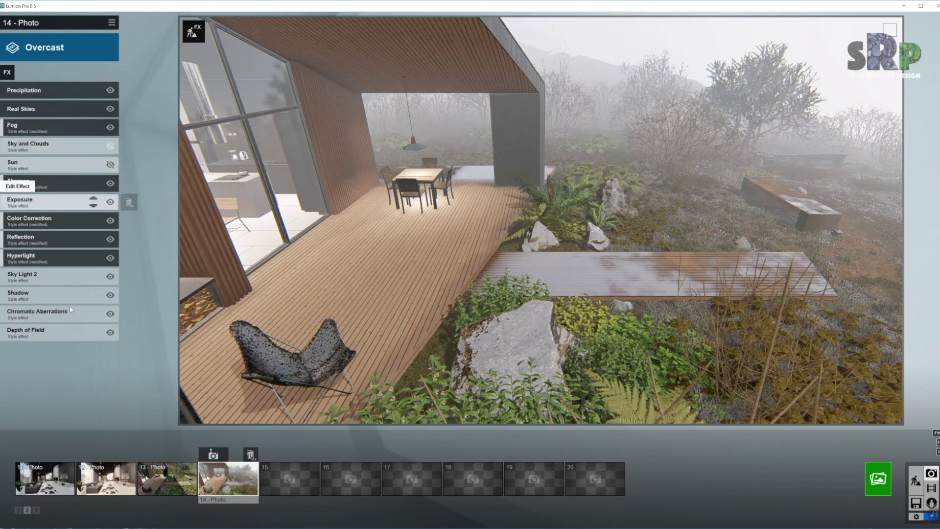
Increase the brightness of the Sky Light 2 effect a little
{"action": "left_click", "coordinate": [63, 276]}
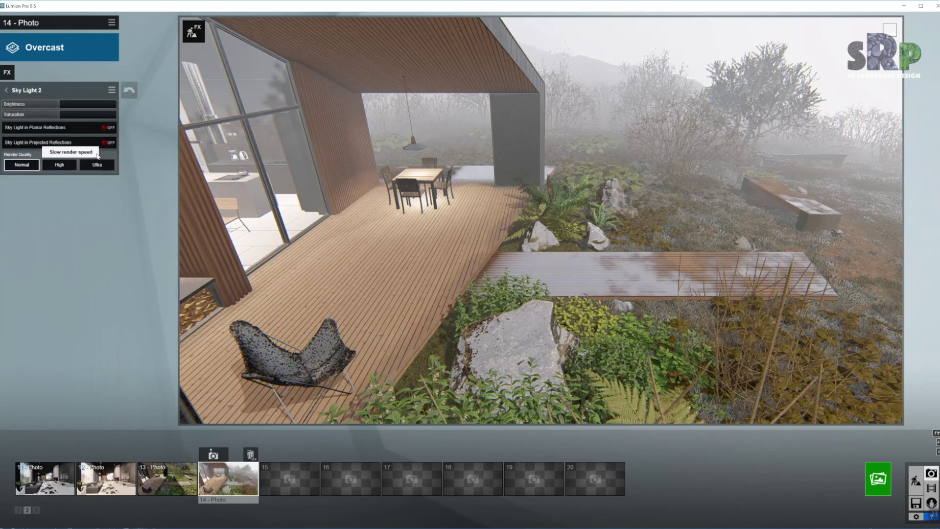
{"action": "mouse_move", "coordinate": [80, 106]}
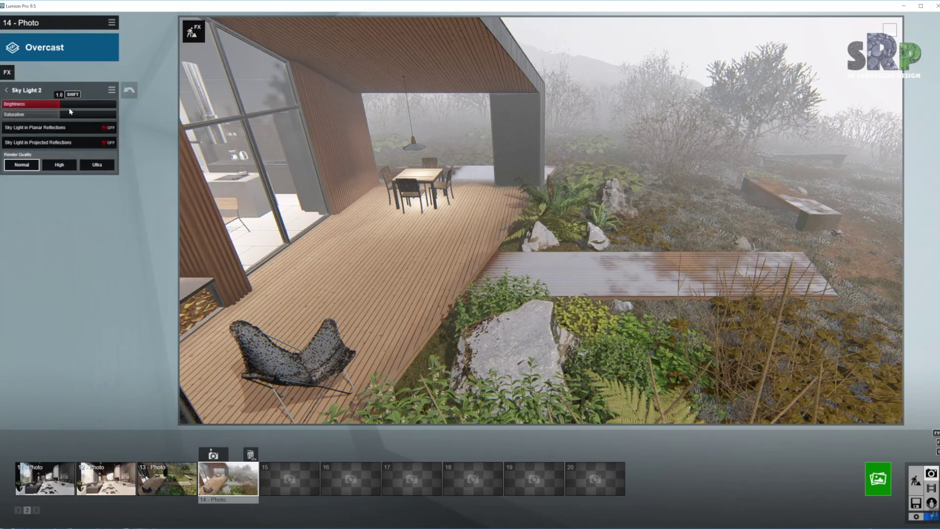
{"action": "left_click_drag", "start_coordinate": [62, 104], "coordinate": [70, 104]}
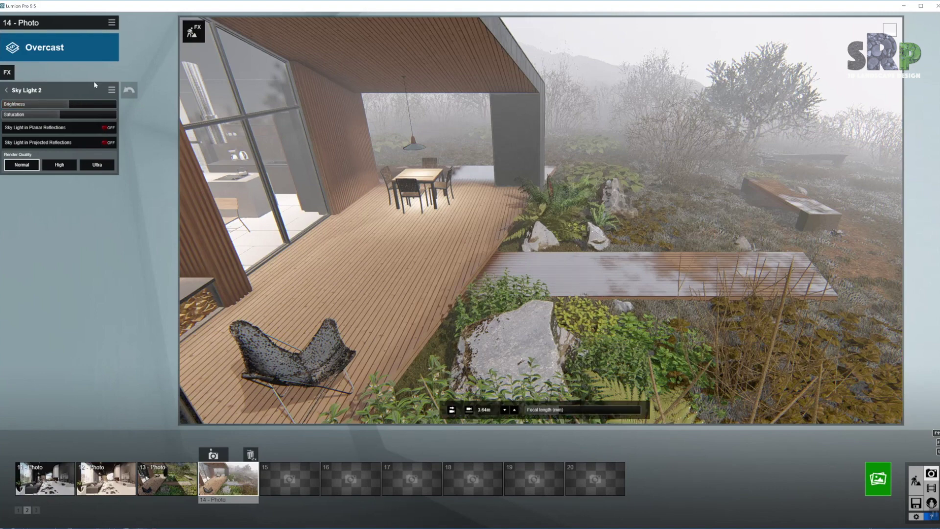
{"action": "mouse_move", "coordinate": [70, 106]}
{"action": "left_click", "coordinate": [5, 90]}
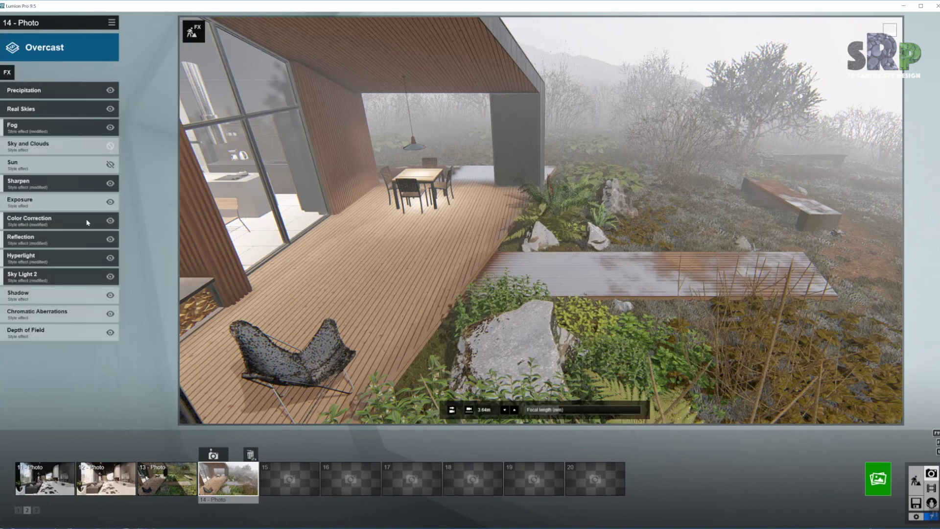
Adjust the Shadow effect with coloring near maximum, a slightly higher brightness and a lower Omnishadow amount
{"action": "left_click", "coordinate": [58, 296]}
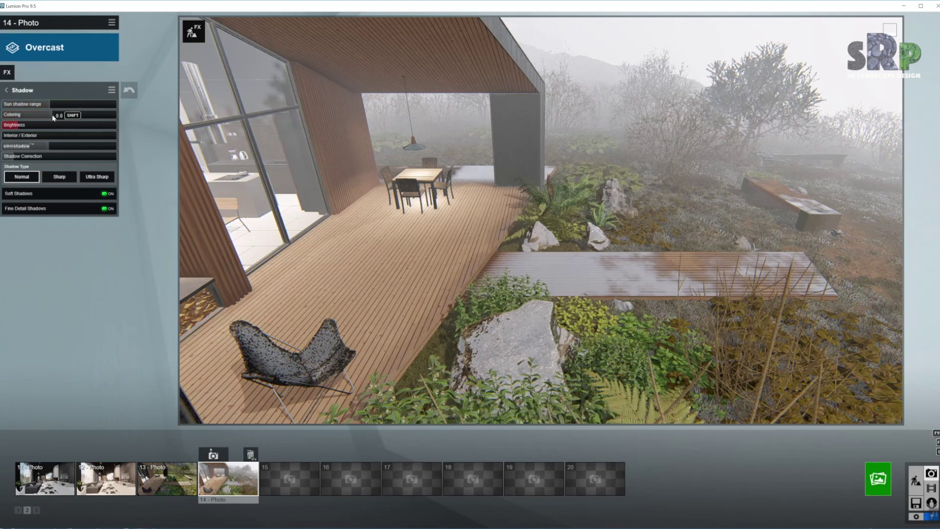
{"action": "left_click_drag", "start_coordinate": [54, 118], "coordinate": [109, 116]}
{"action": "left_click_drag", "start_coordinate": [19, 126], "coordinate": [27, 127]}
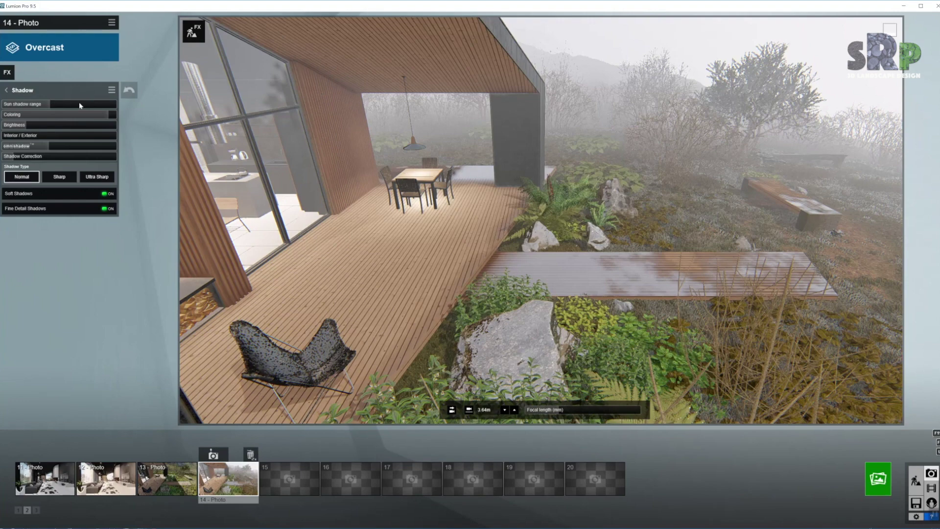
{"action": "left_click_drag", "start_coordinate": [49, 146], "coordinate": [39, 148]}
{"action": "left_click", "coordinate": [5, 90]}
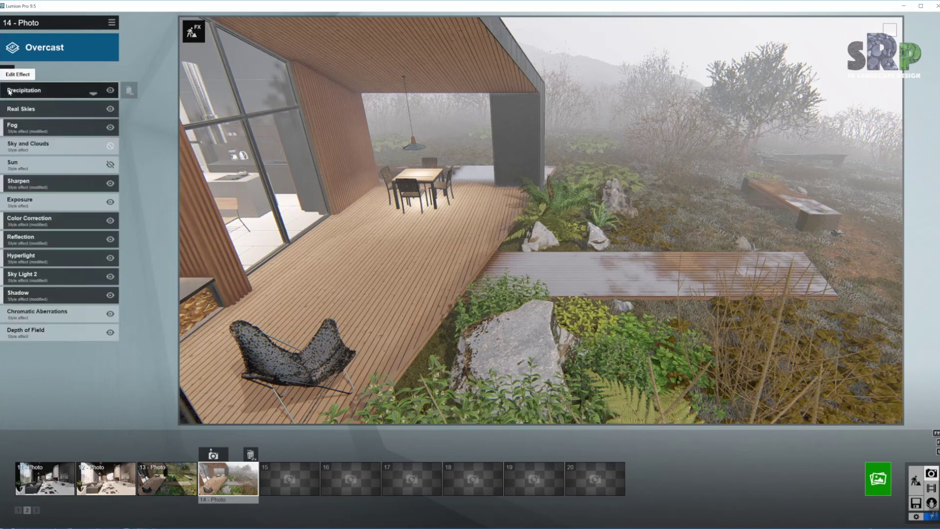
Nudge the dispersion of the Chromatic Aberrations effect by a very small amount
{"action": "left_click", "coordinate": [66, 314]}
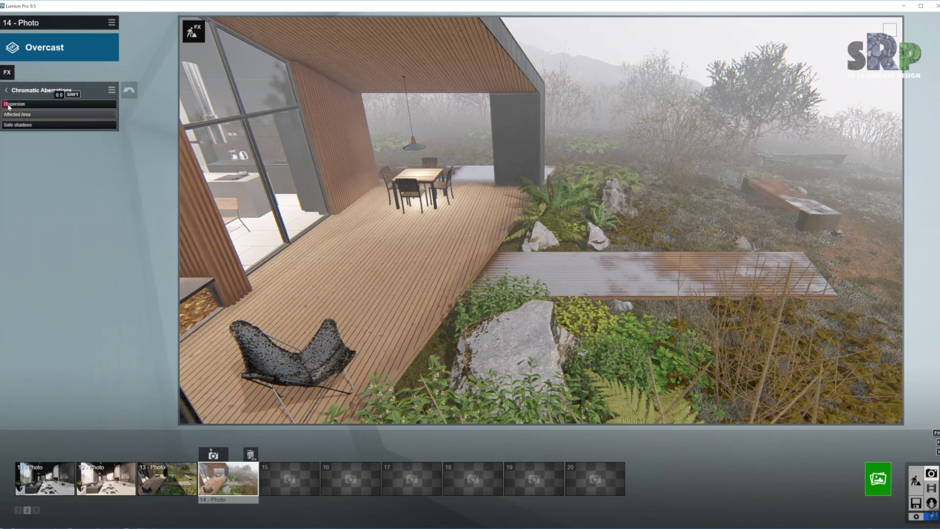
{"action": "left_click_drag", "start_coordinate": [8, 106], "coordinate": [9, 106]}
{"action": "left_click", "coordinate": [8, 91]}
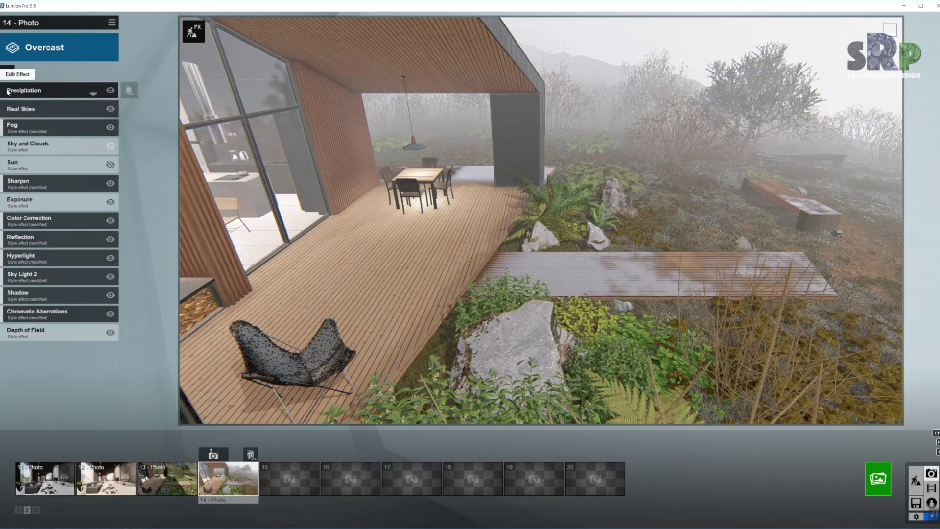
Set the Depth of Field focus point on the deck near the dark wall panel, using auto focus
{"action": "left_click", "coordinate": [69, 335]}
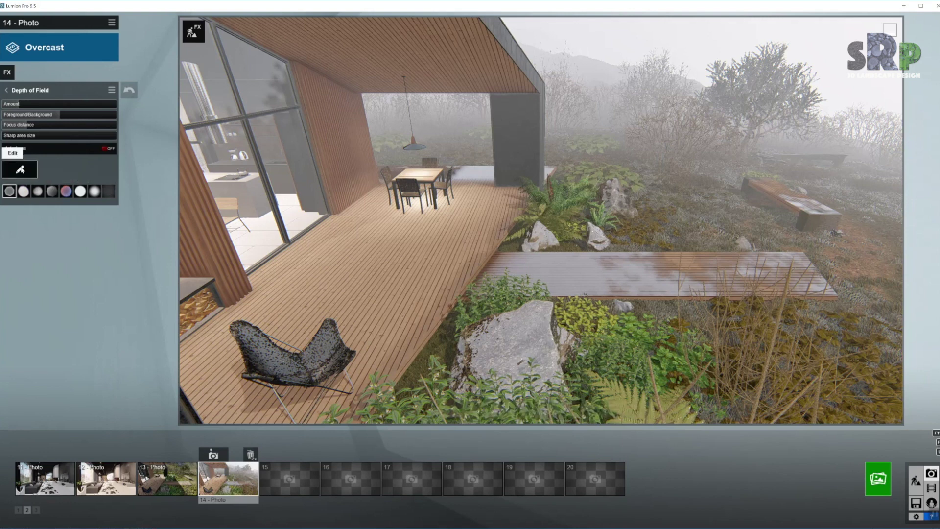
{"action": "left_click", "coordinate": [20, 169]}
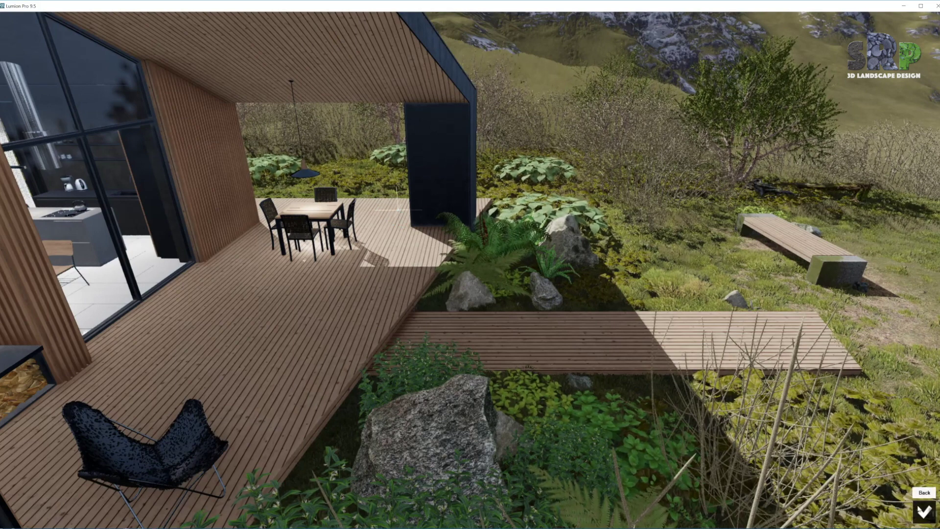
{"action": "left_click", "coordinate": [924, 512]}
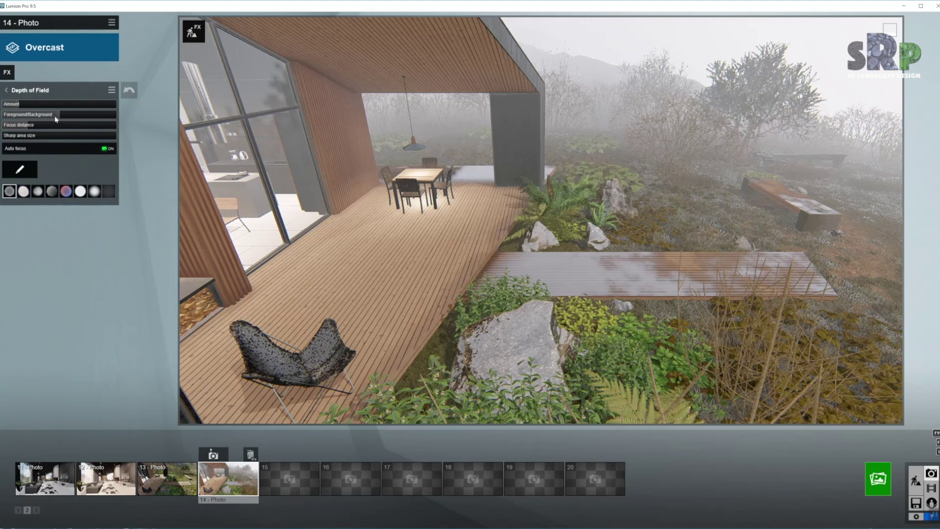
Raise the Depth of Field amount to just past the middle and its Foreground/Background value close to maximum
{"action": "mouse_move", "coordinate": [58, 116]}
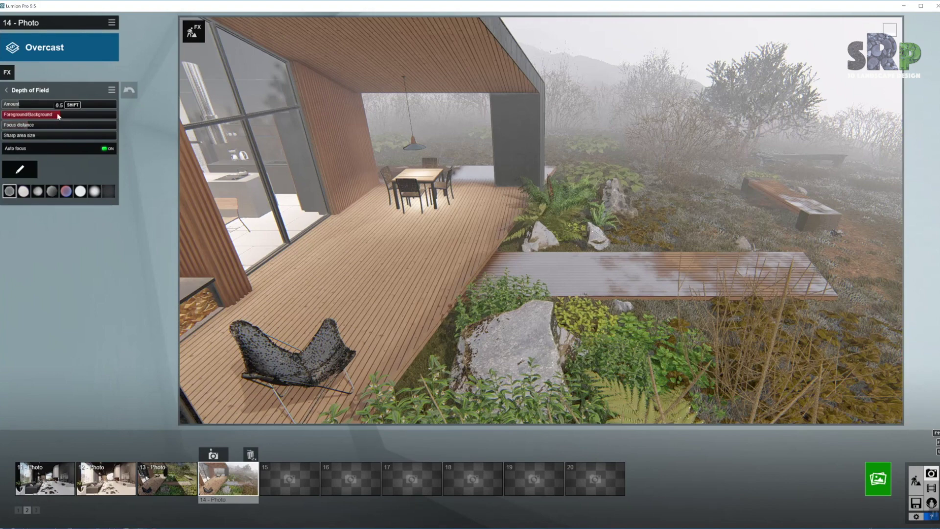
{"action": "left_click_drag", "start_coordinate": [58, 116], "coordinate": [116, 116]}
{"action": "left_click", "coordinate": [47, 104]}
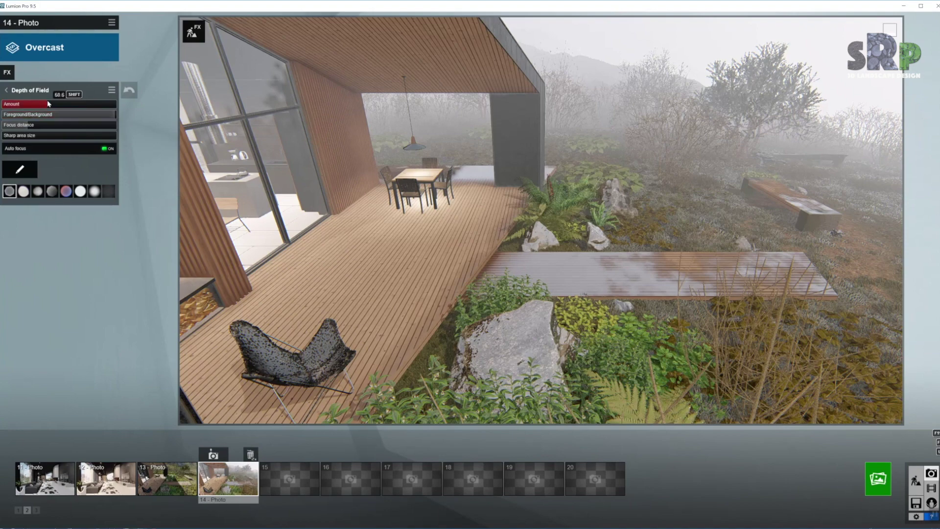
{"action": "left_click_drag", "start_coordinate": [47, 104], "coordinate": [1, 104]}
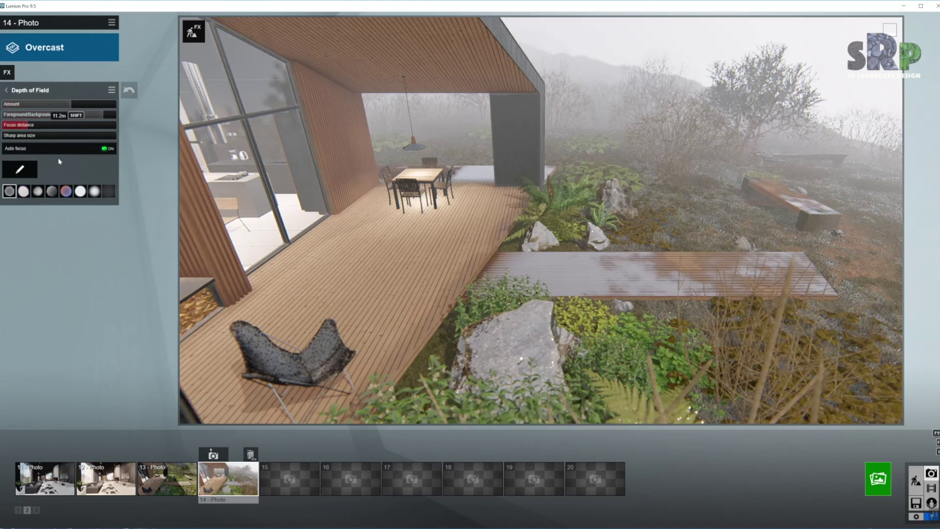
{"action": "left_click", "coordinate": [5, 93]}
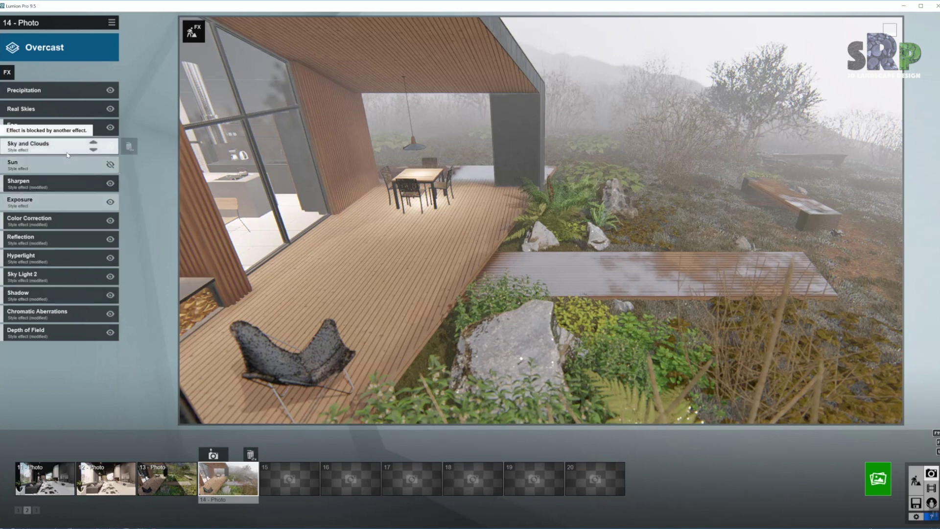
Increase the Exposure effect very slightly
{"action": "left_click", "coordinate": [64, 203]}
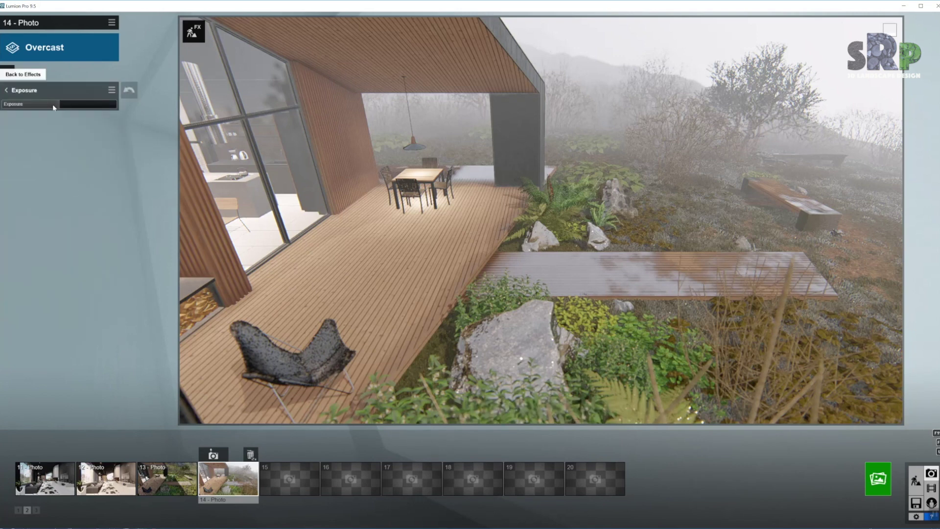
{"action": "left_click_drag", "start_coordinate": [69, 104], "coordinate": [72, 104]}
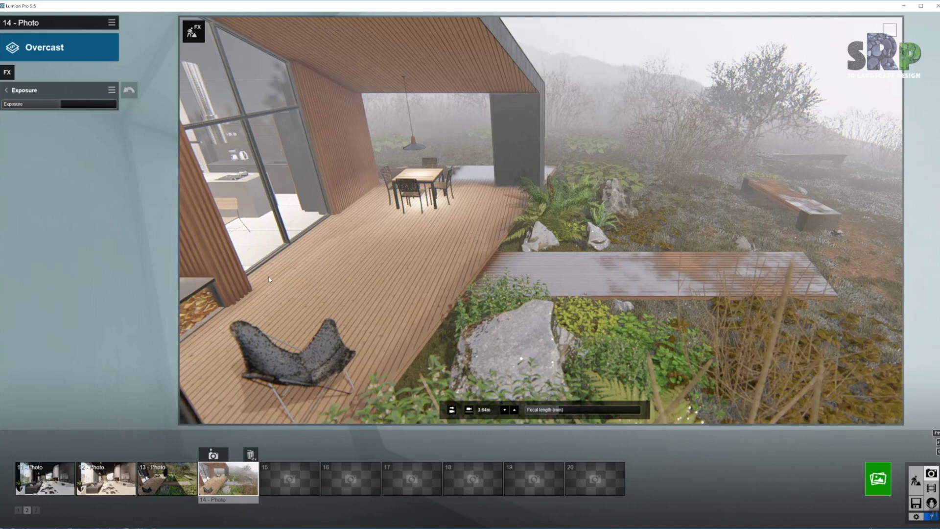
{"action": "left_click", "coordinate": [7, 90]}
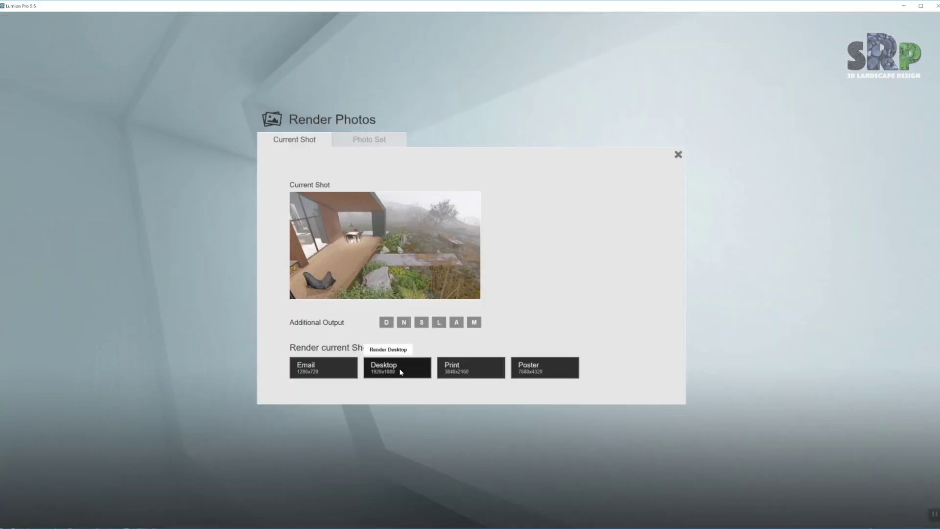
Render the current shot at Desktop 1920x1080, taking Scandinavian_Bungallow_Poster_1_8 on the Desktop as the base file name
{"action": "left_click", "coordinate": [398, 369]}
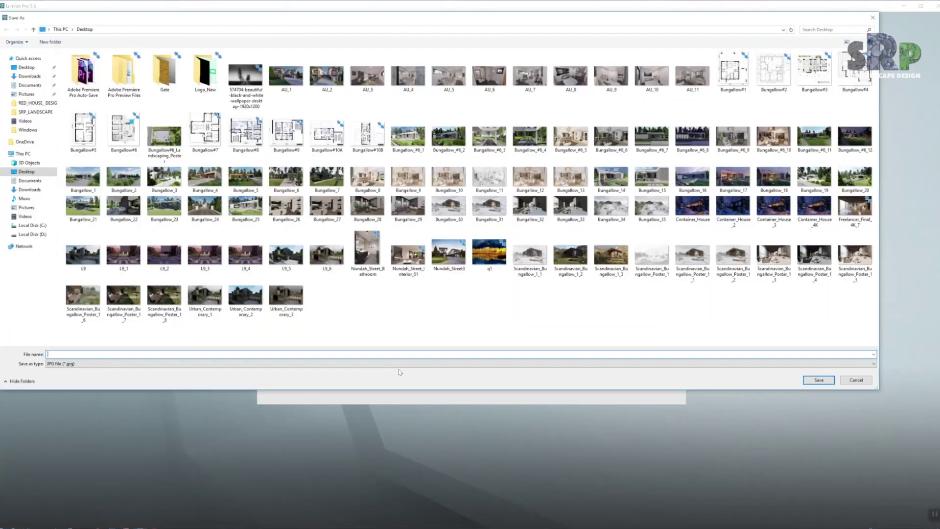
{"action": "left_click", "coordinate": [156, 302]}
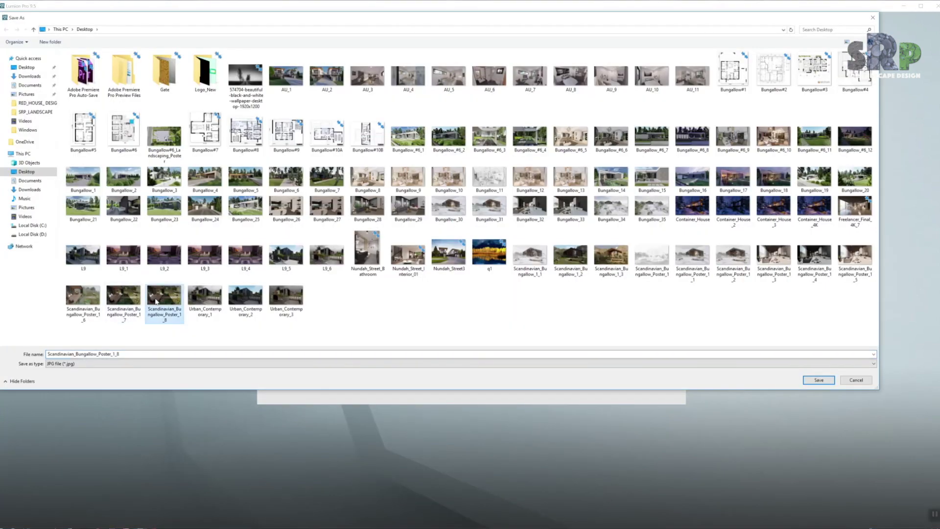